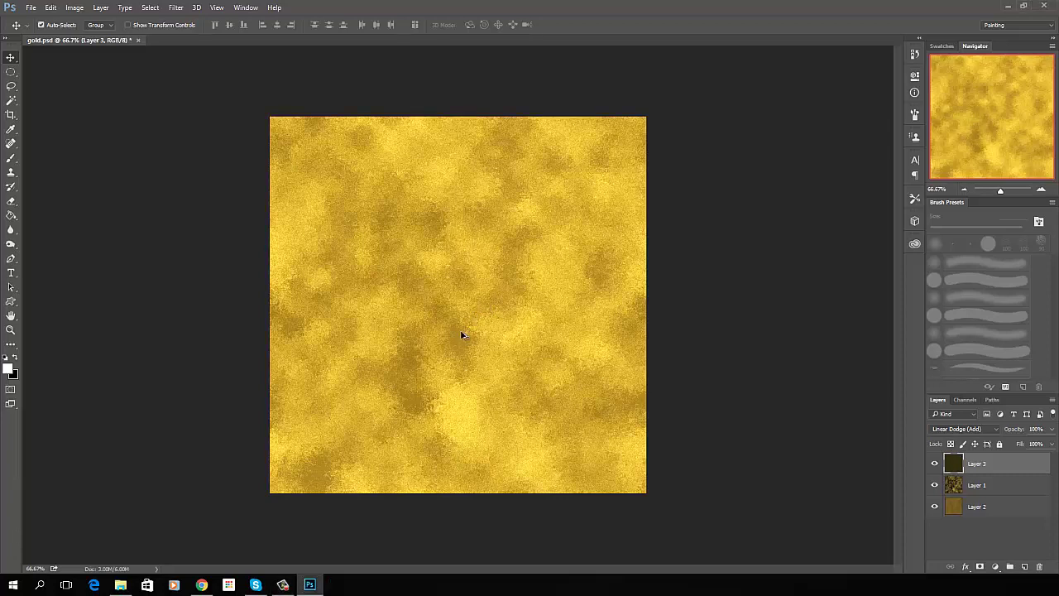
Stamp the visible gold texture layers into a new merged Layer 4 on top
key("ctrl+shift+alt+e")
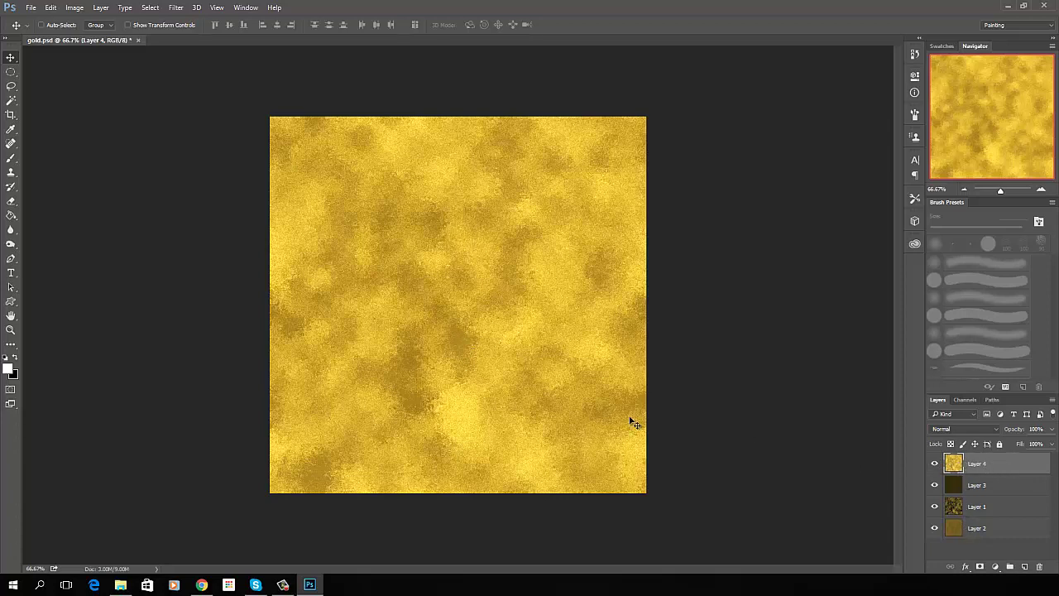
Create a new 1024×1024 px transparent document
left_click(36, 11)
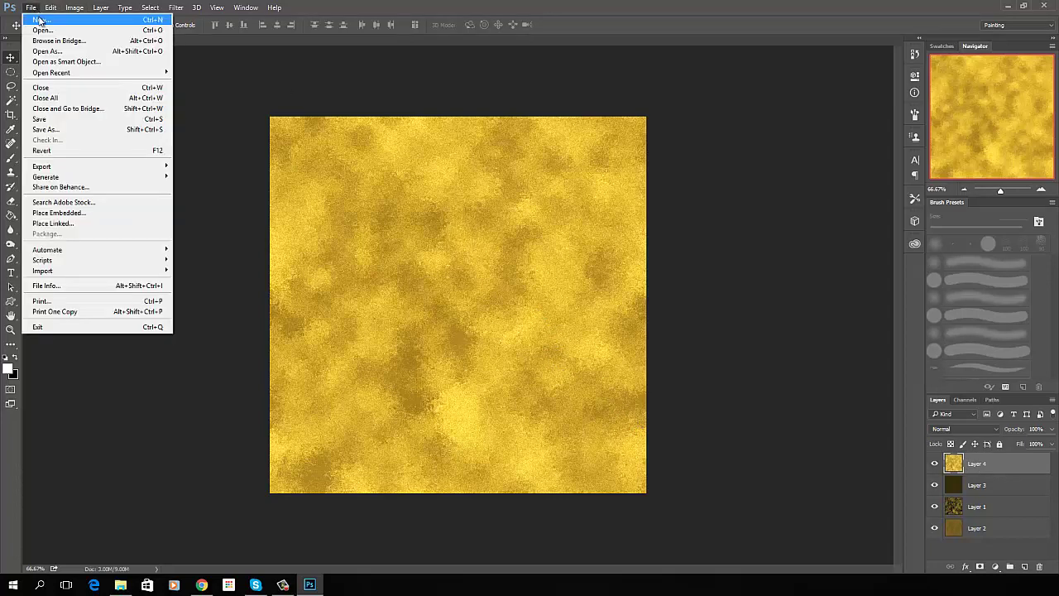
left_click(39, 21)
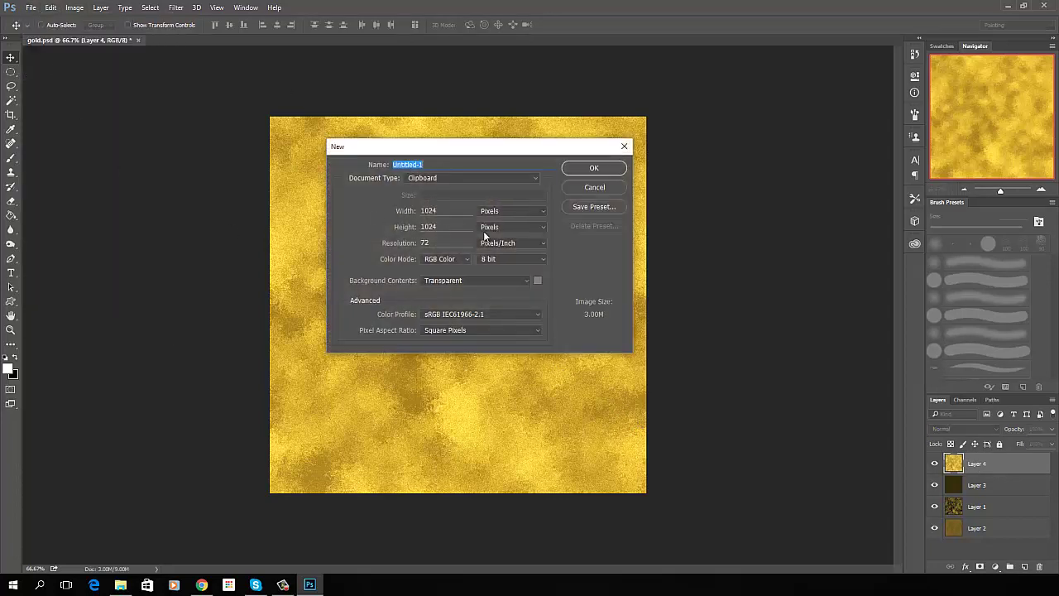
left_click(590, 170)
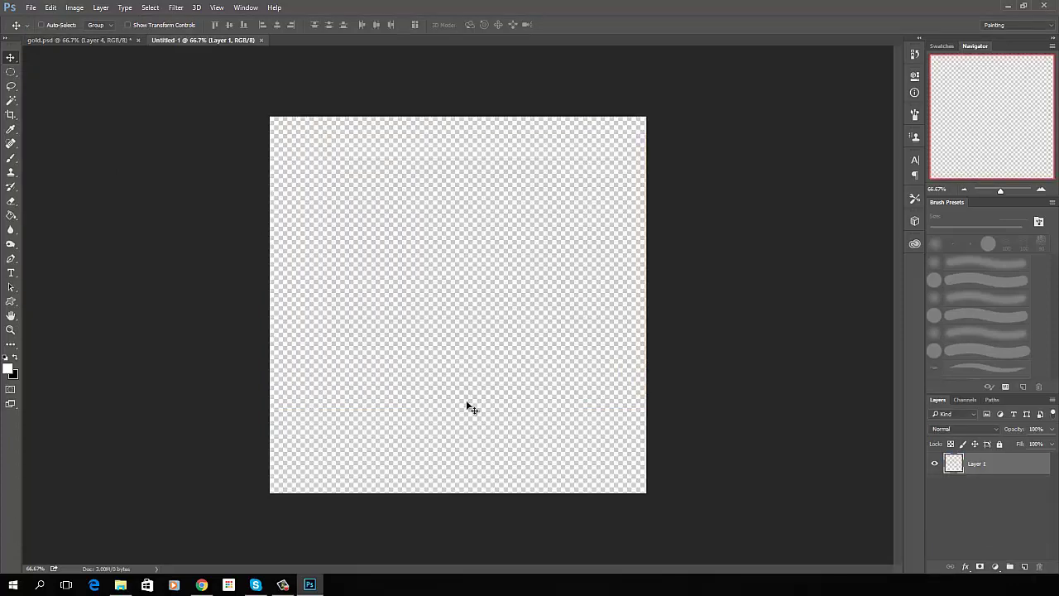
Select a circle spanning the gold texture in gold.psd and paste it into Untitled-1
left_click(94, 38)
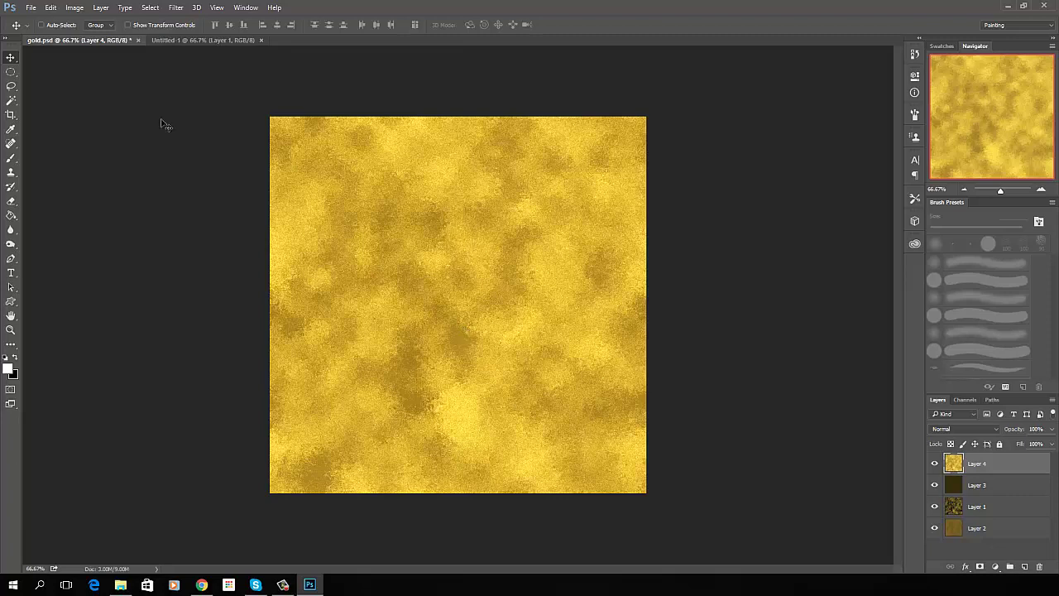
left_click(11, 72)
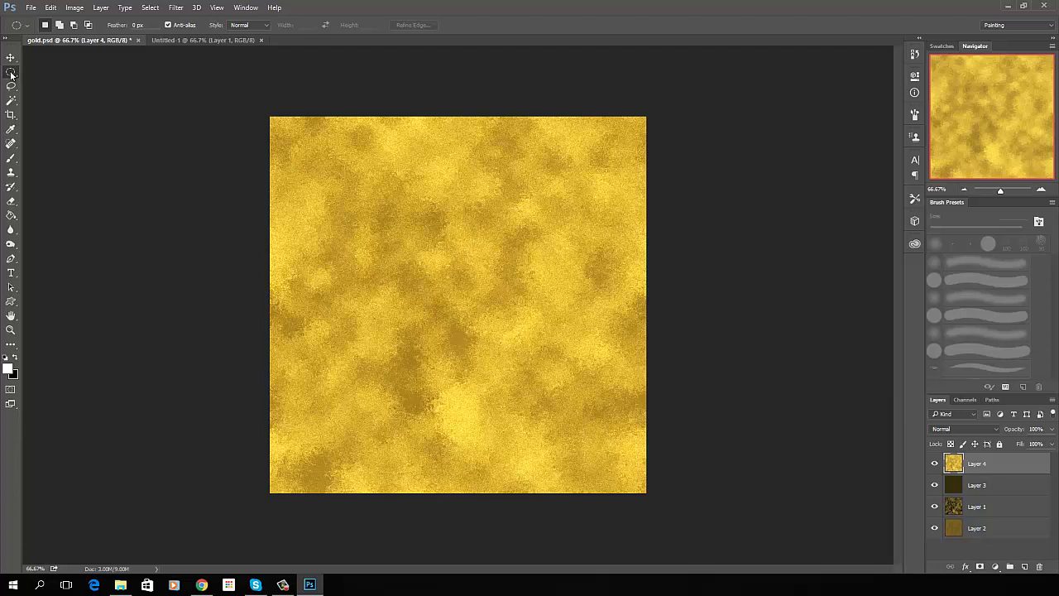
left_click(11, 73)
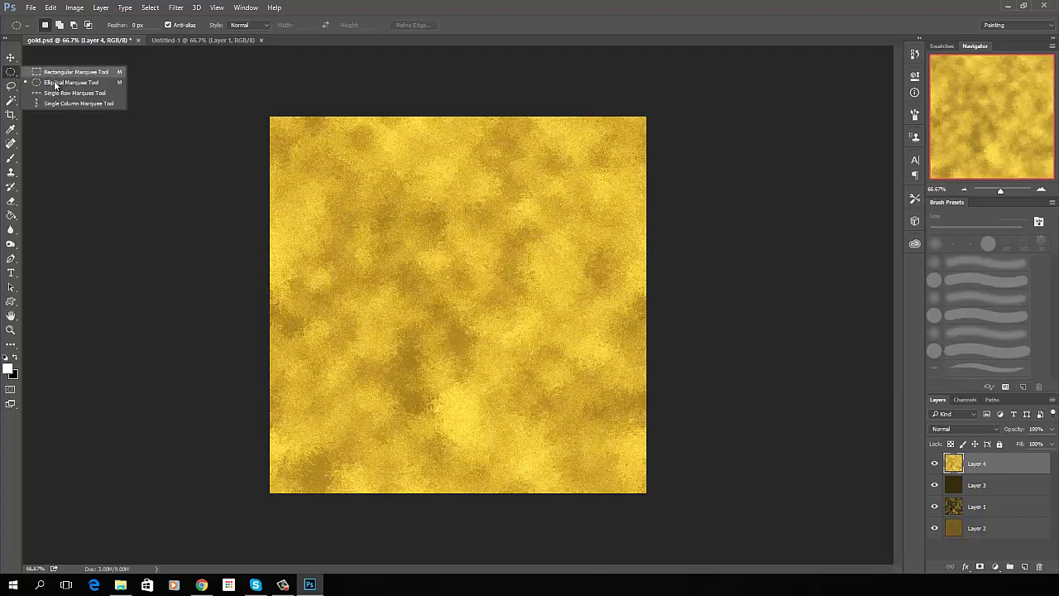
left_click(30, 82)
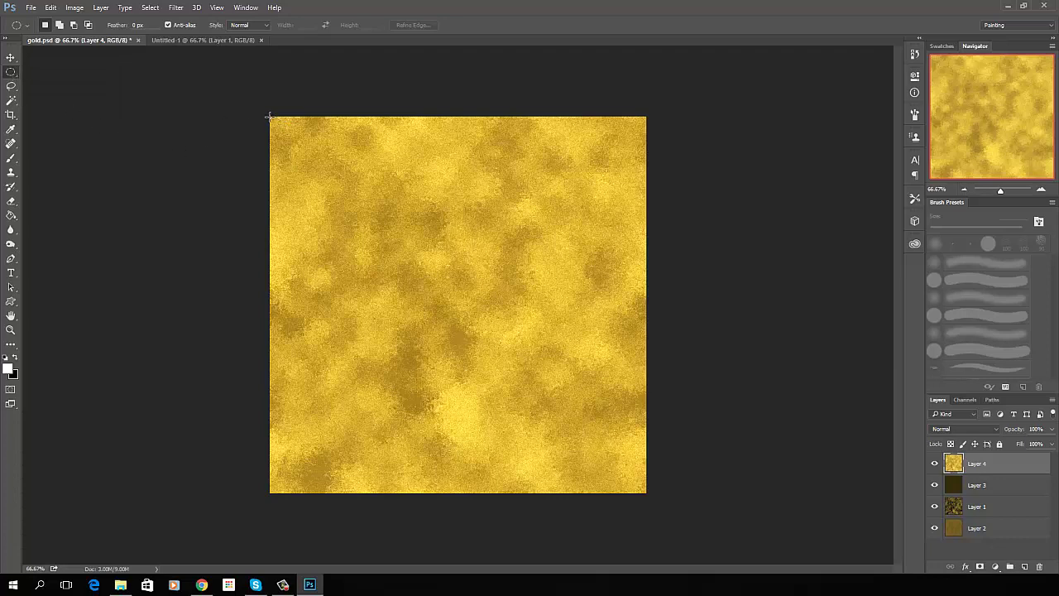
left_click_drag(269, 117, 646, 493)
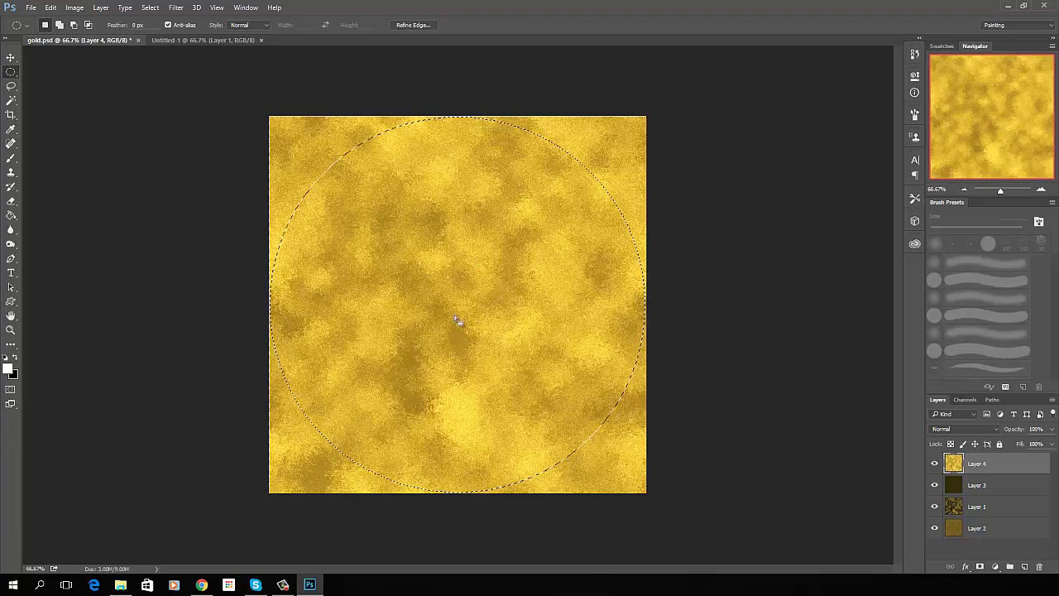
left_click(207, 40)
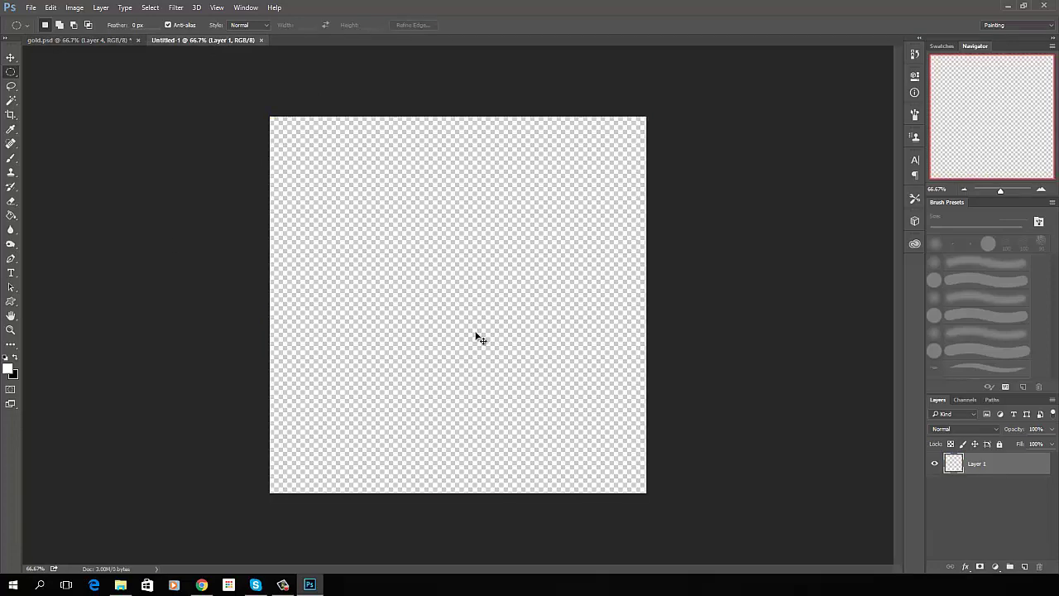
key("ctrl+v")
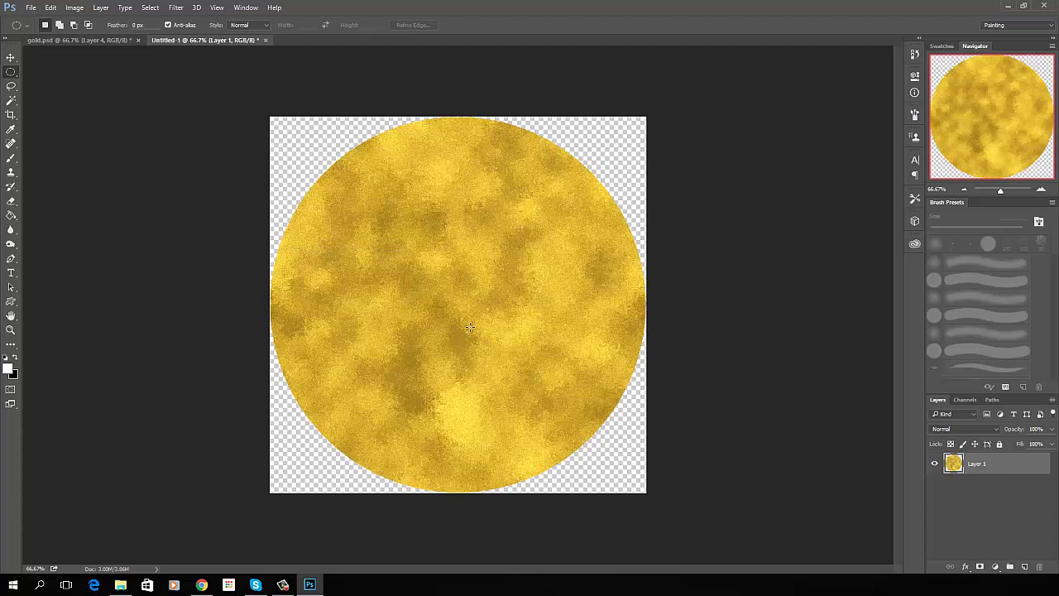
Close gold.psd without saving changes
left_click(95, 38)
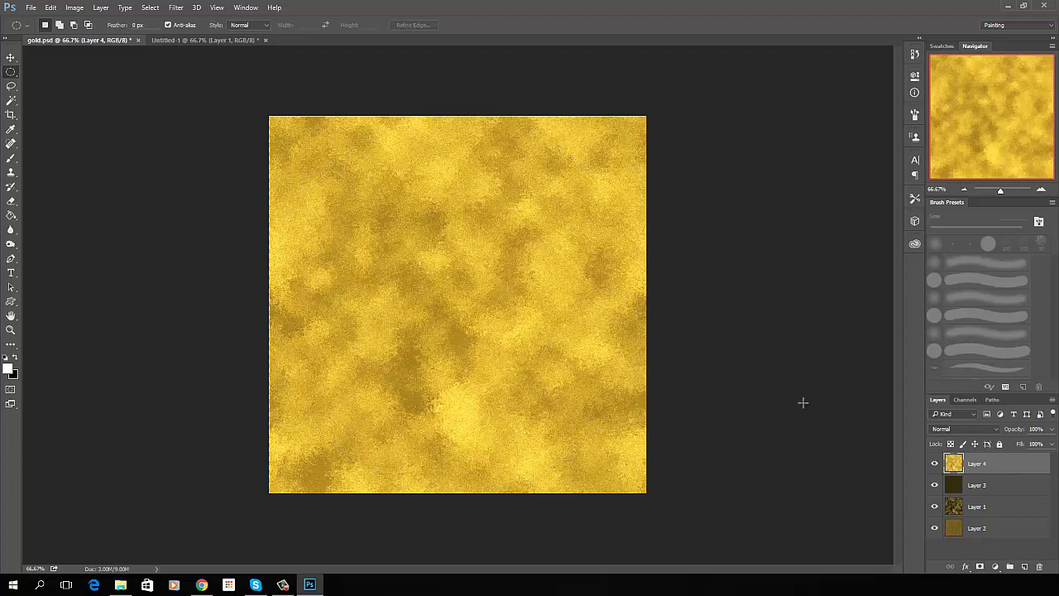
left_click(139, 40)
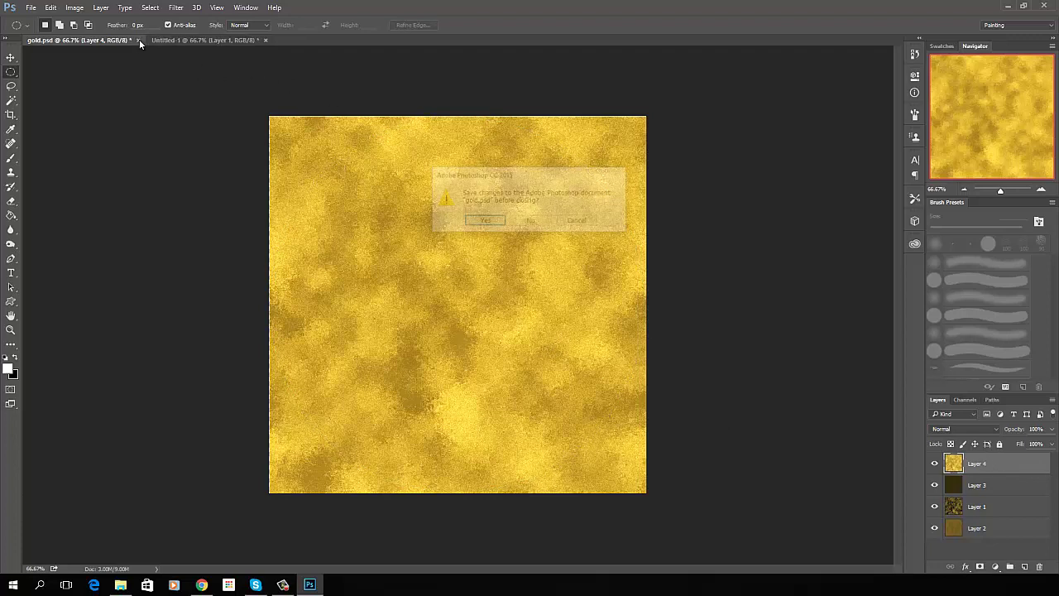
left_click(531, 222)
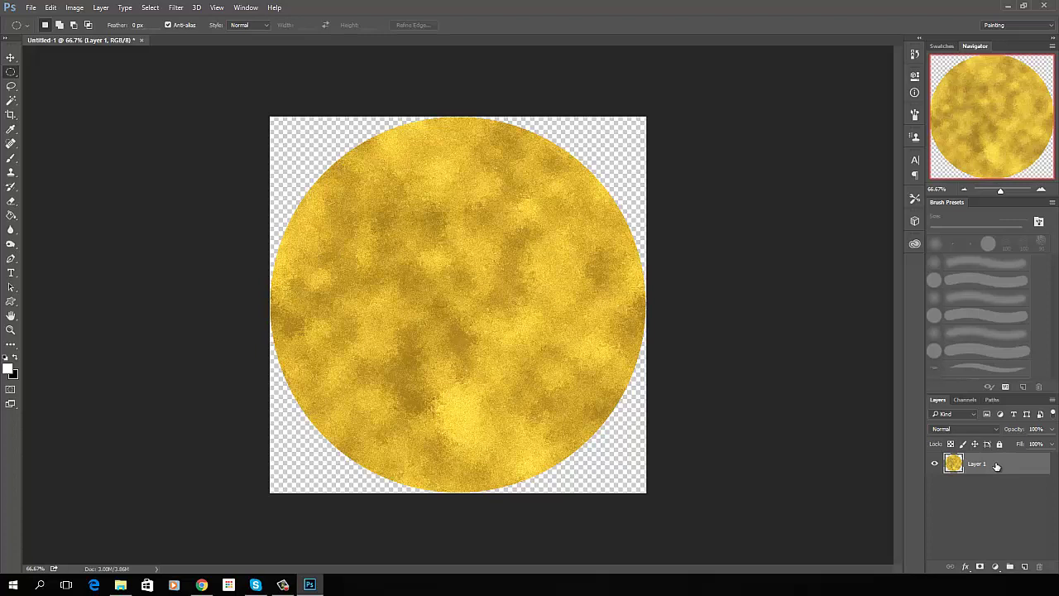
Duplicate the gold circle layer and name the layers 'coin back' and 'coin inner'
key("ctrl+j")
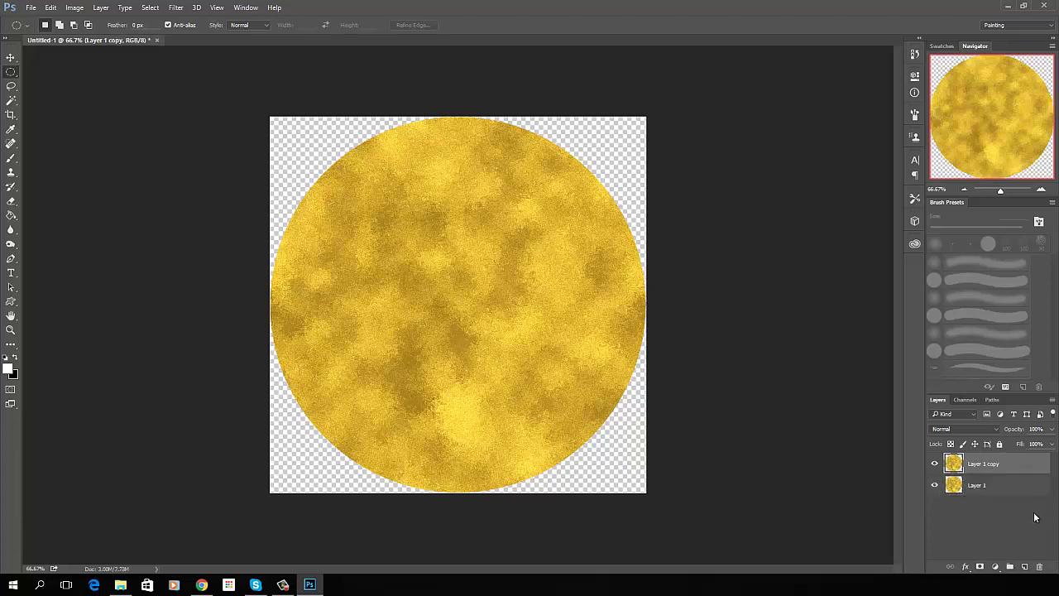
left_click(986, 487)
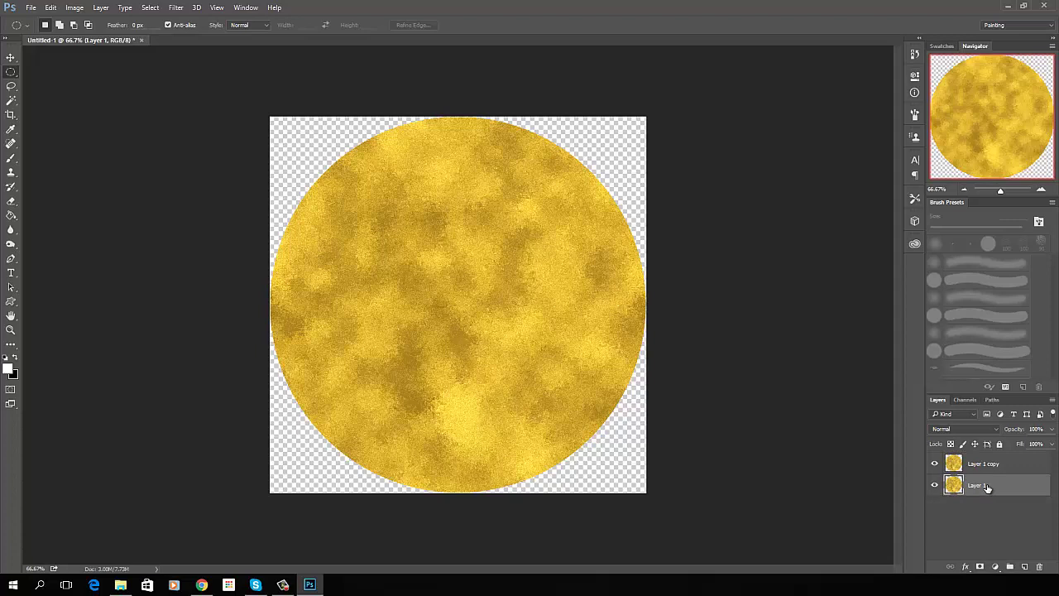
double_click(984, 486)
type("coln ba")
type("ck")
key("Return")
left_click(986, 468)
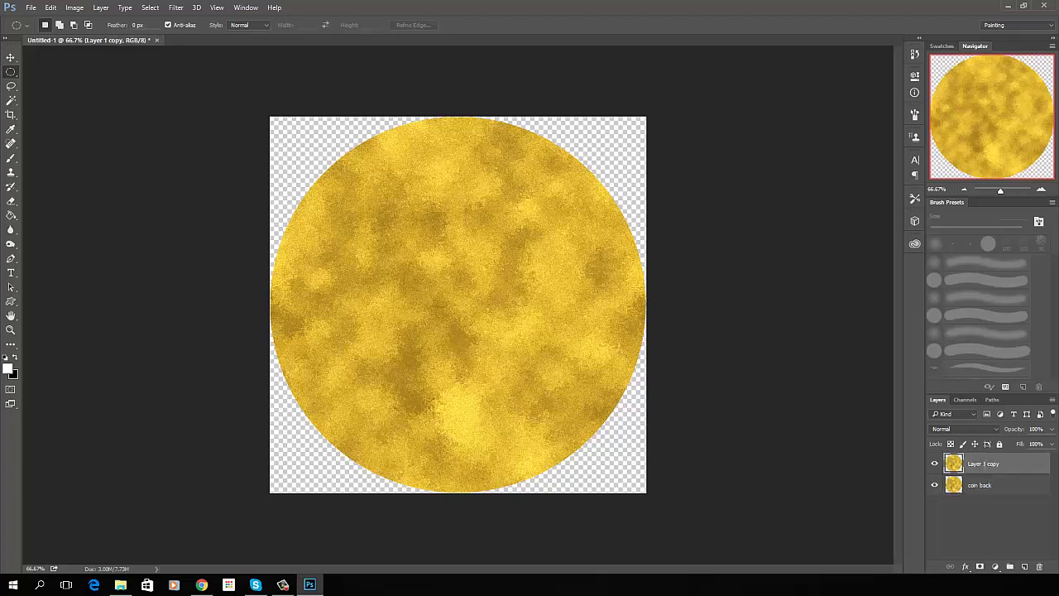
double_click(983, 463)
type("coin inner")
key("Return")
Scale the coin inner layer proportionally to 92% width and height
key("ctrl+t")
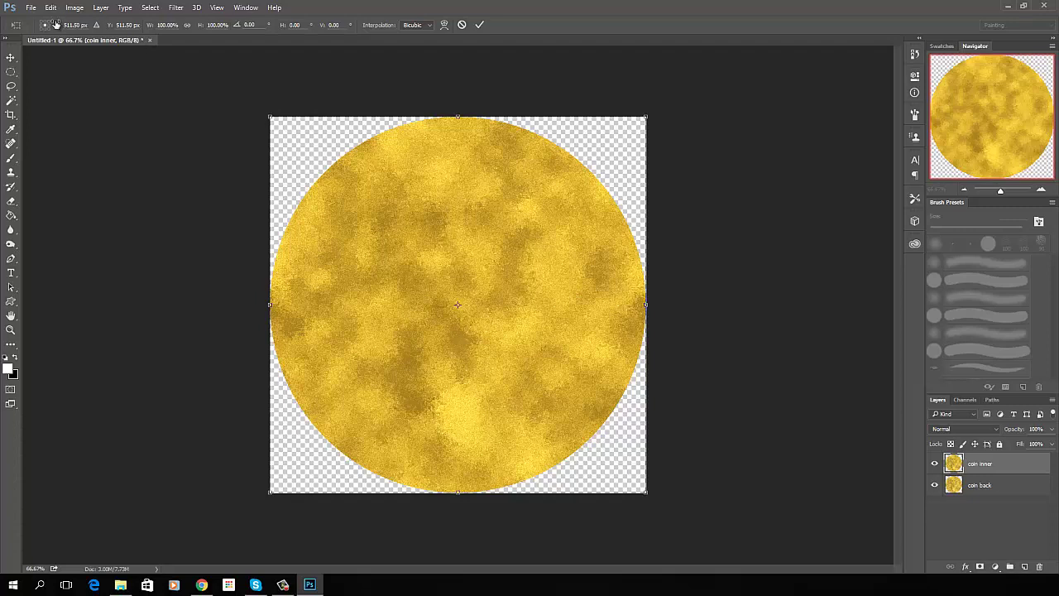
left_click(188, 25)
left_click(176, 24)
type("92")
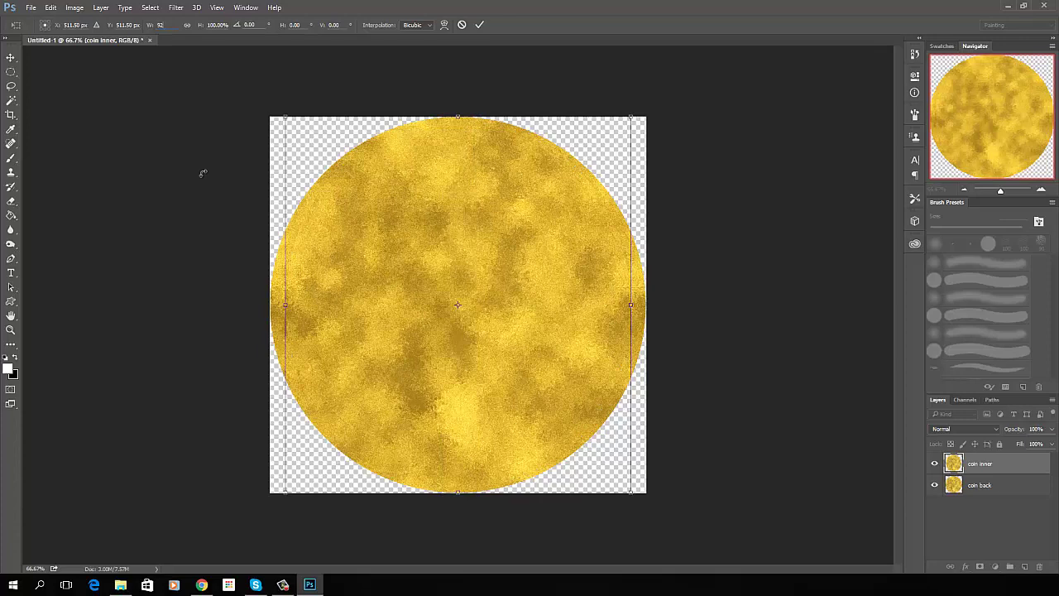
key("Tab")
type("92")
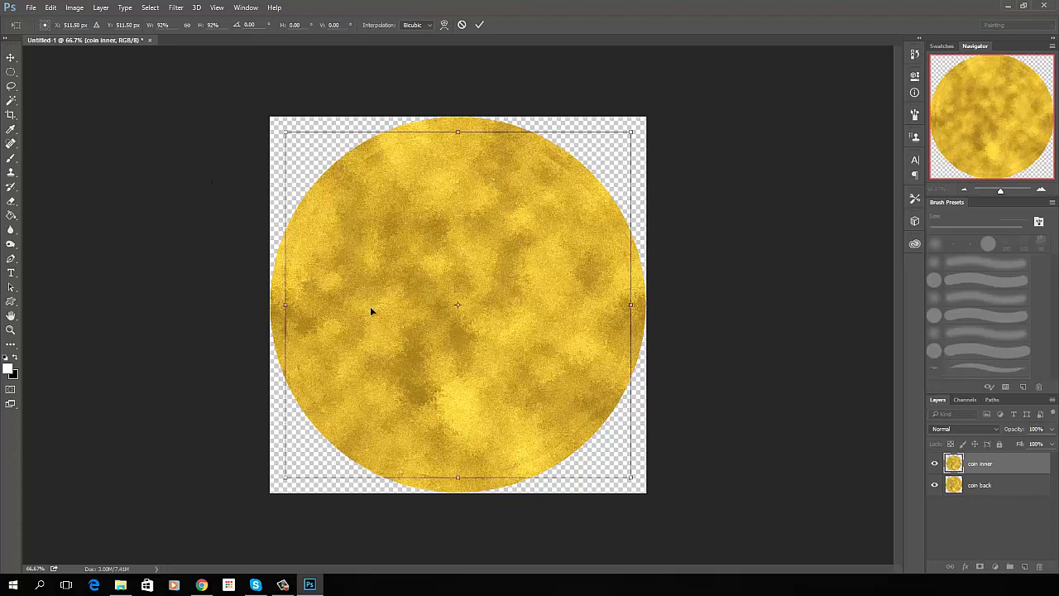
key("m")
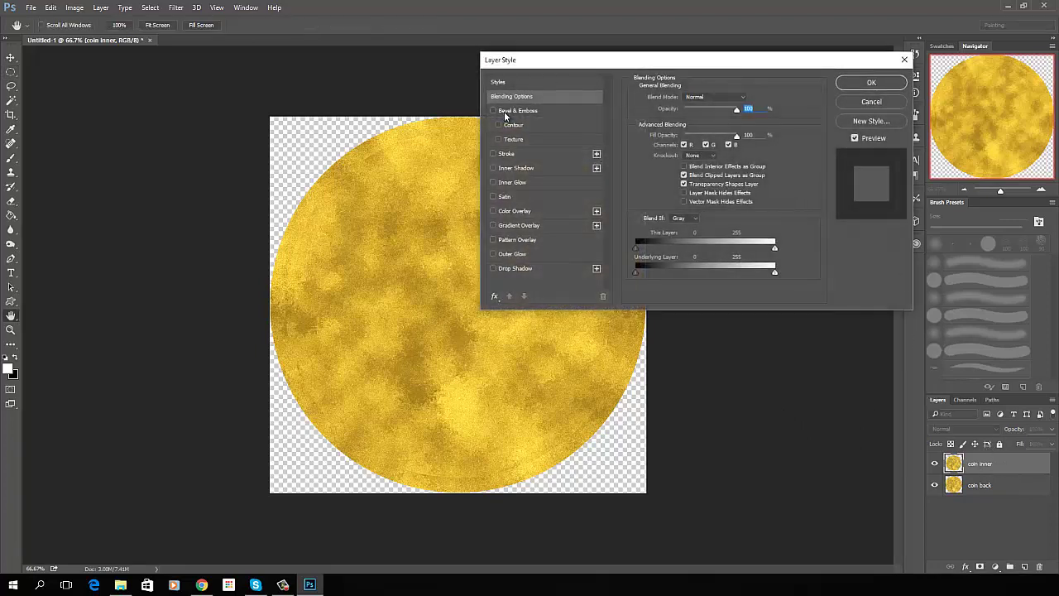
Add a downward Bevel & Emboss to coin inner with size 30 and reduced soften
left_click(516, 110)
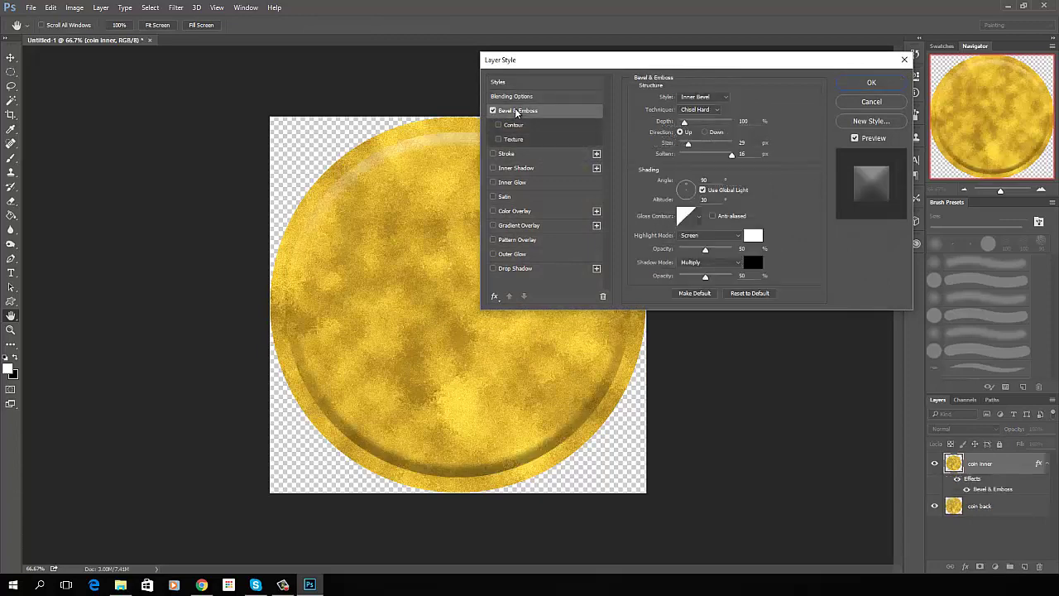
left_click_drag(678, 63, 750, 43)
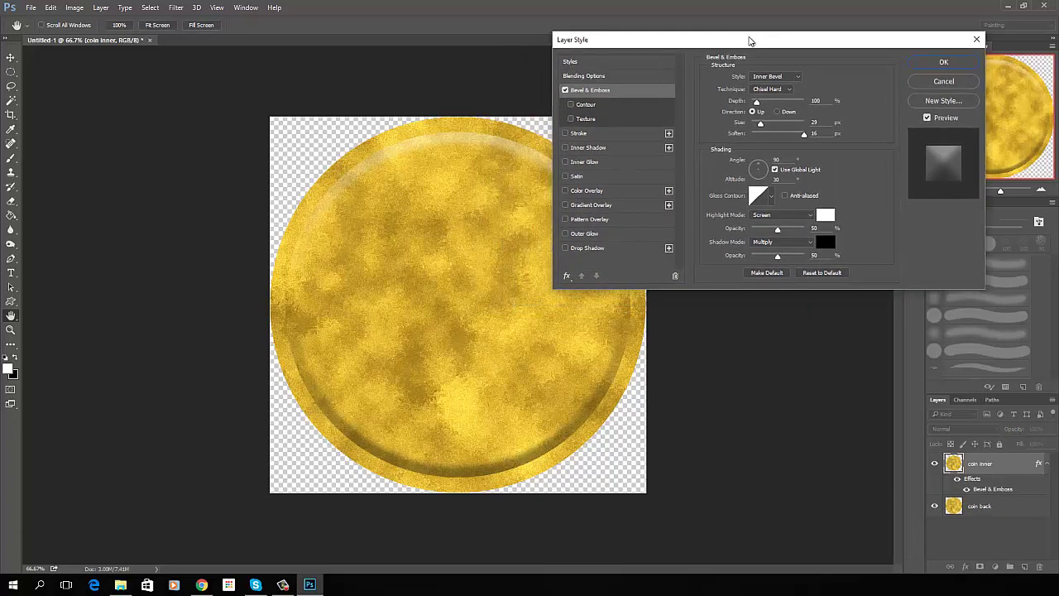
left_click(778, 111)
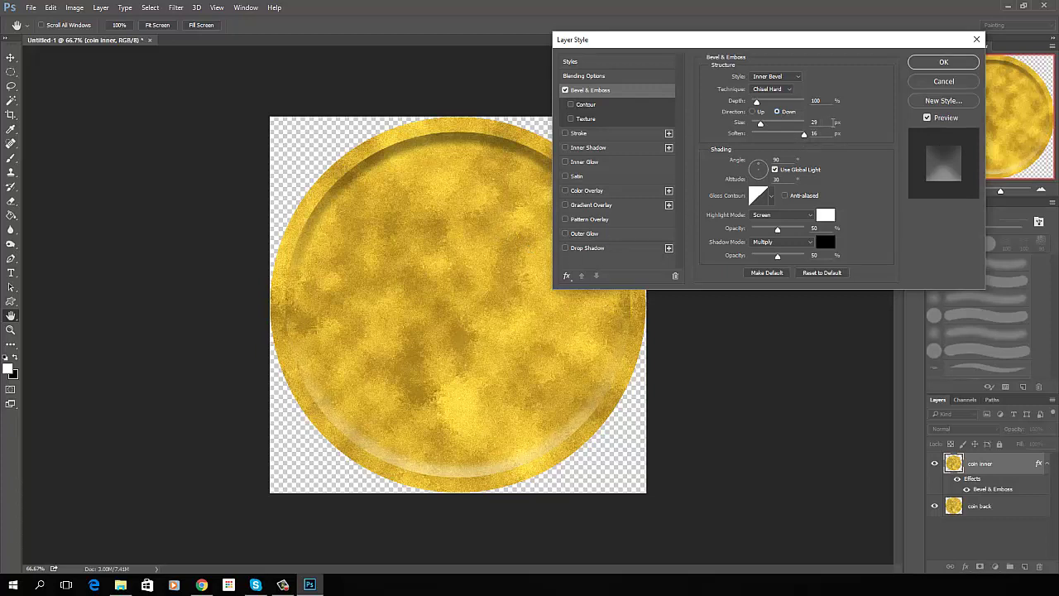
double_click(819, 123)
type("30")
left_click_drag(805, 133, 757, 137)
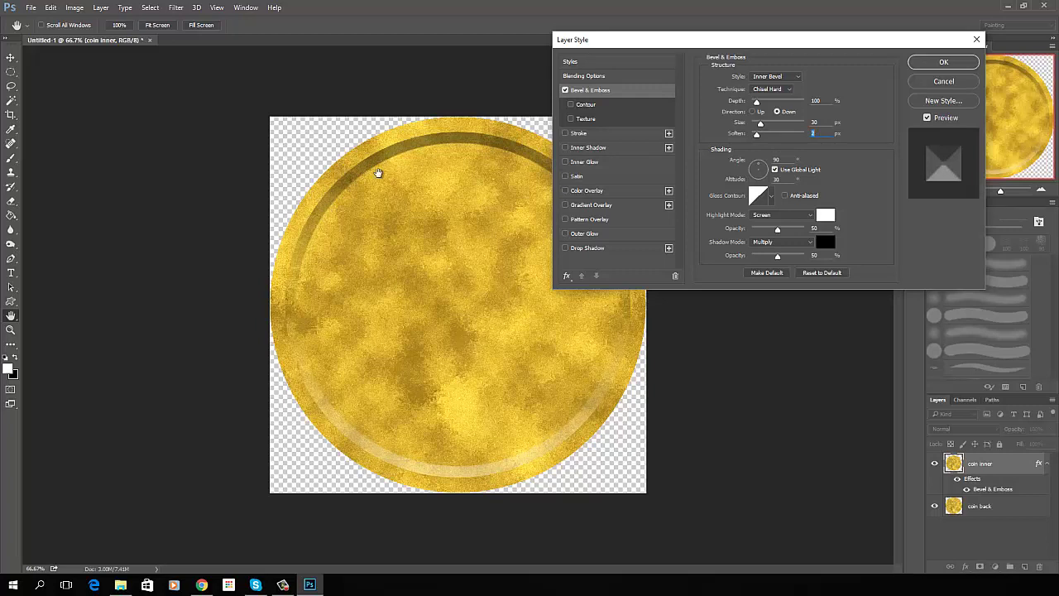
left_click_drag(760, 122, 756, 124)
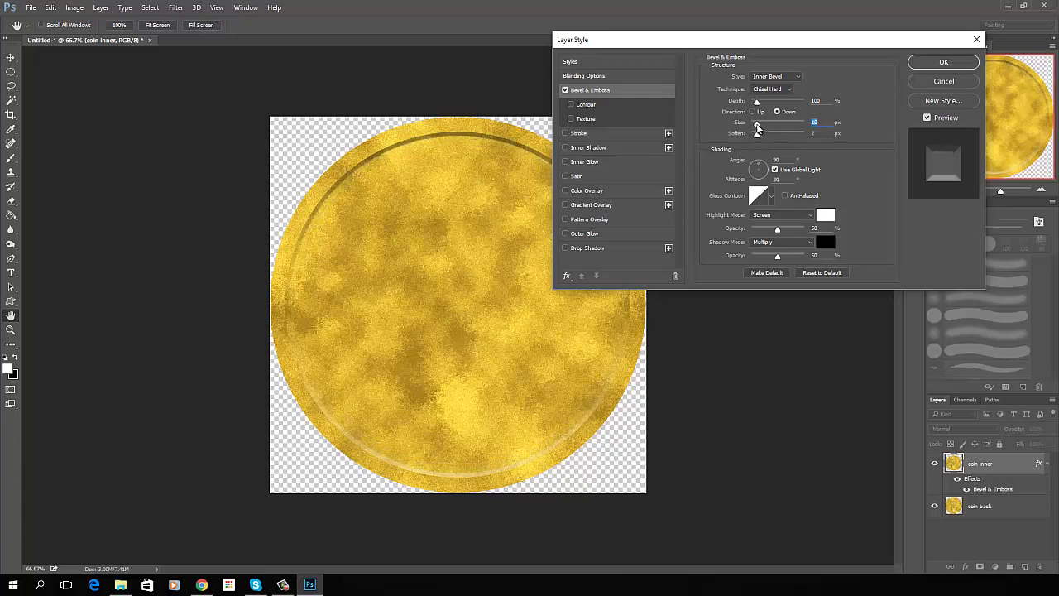
left_click_drag(756, 126, 798, 137)
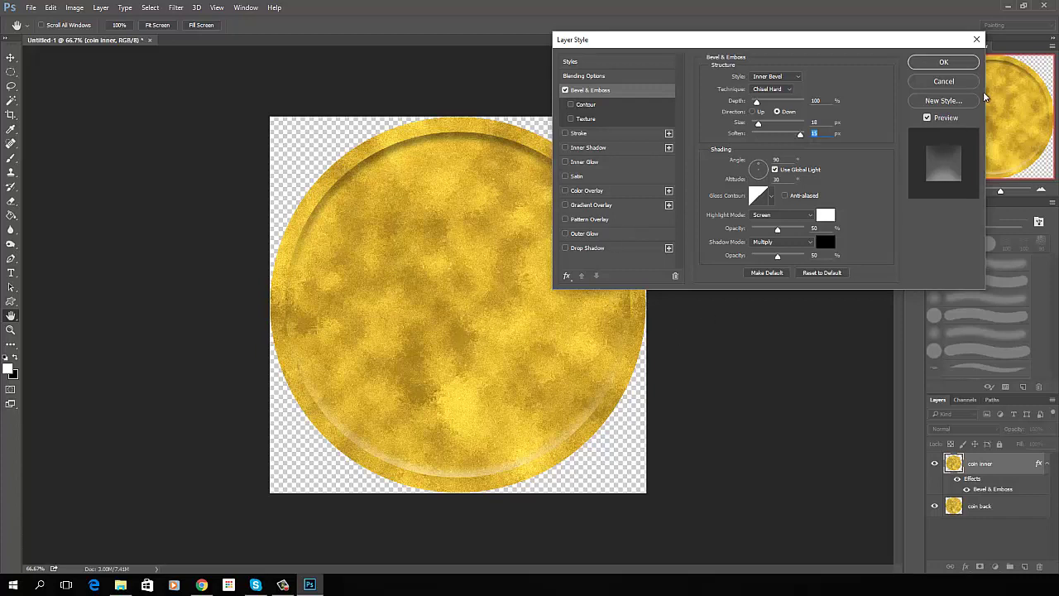
left_click(942, 63)
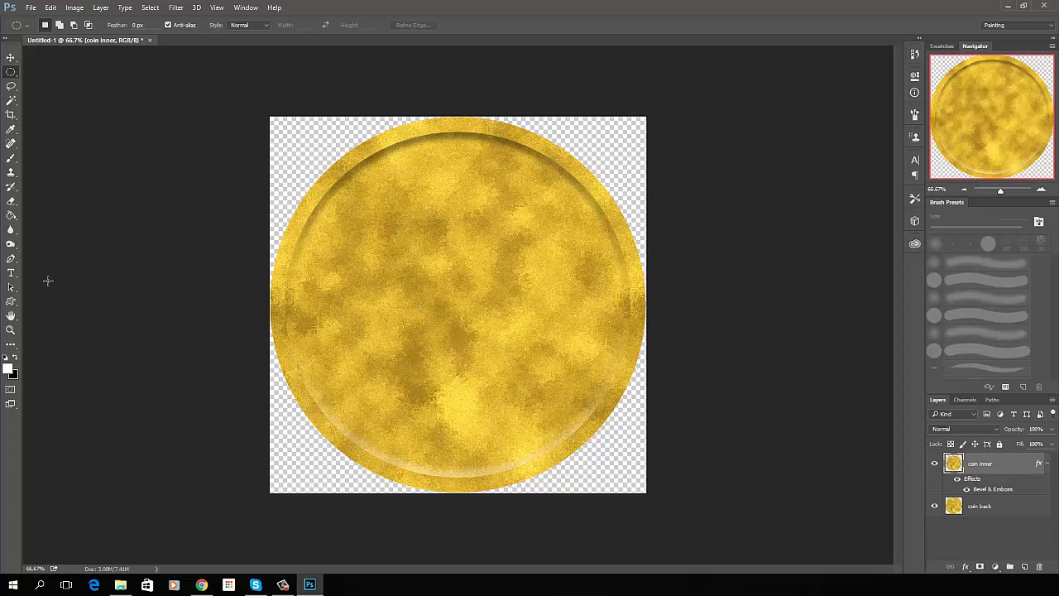
Choose the Custom Shape tool with the heart shape
left_click(12, 302)
left_click(14, 304)
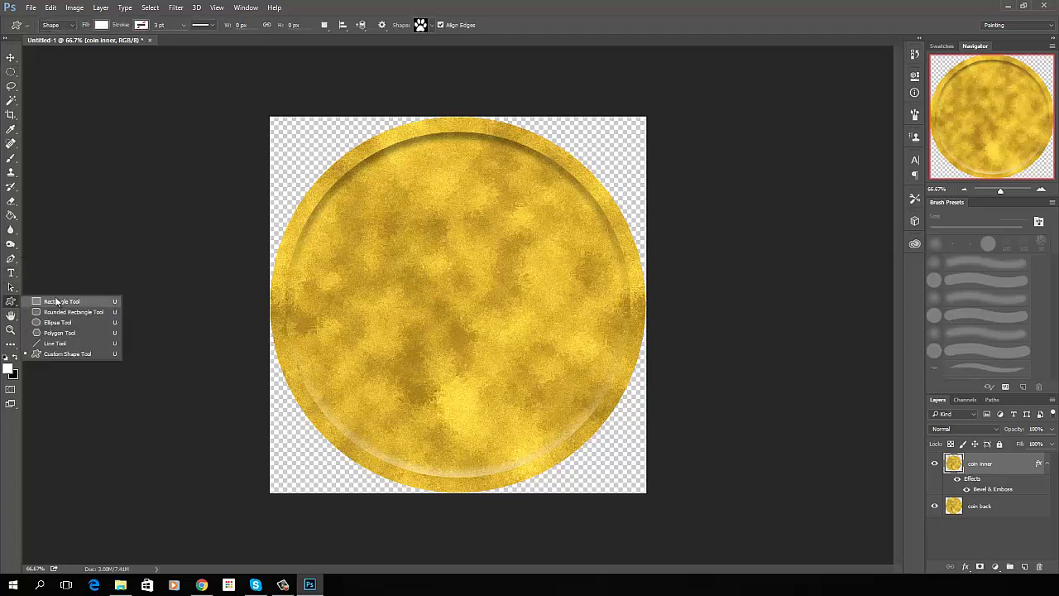
left_click(54, 353)
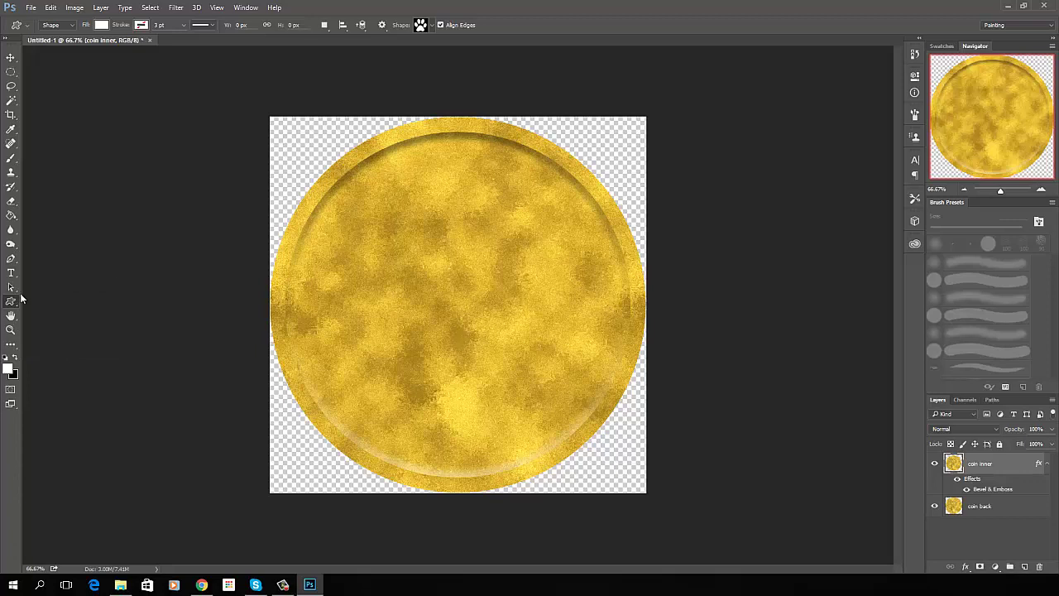
left_click(429, 26)
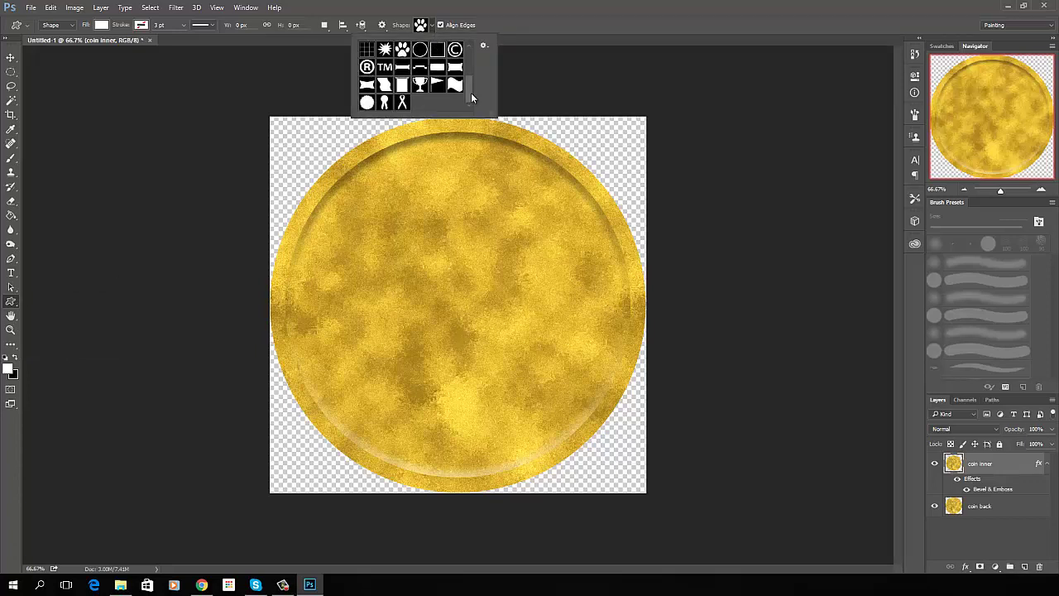
left_click_drag(470, 96, 468, 65)
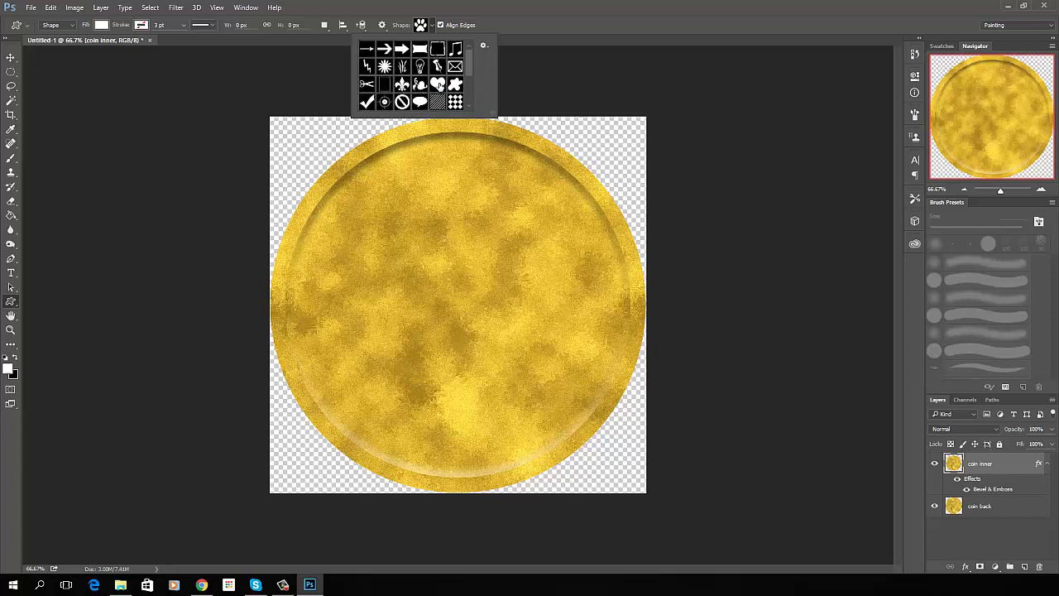
left_click(437, 83)
left_click(240, 143)
Create a 600 px wide heart and move it to the coin's centre
left_click(240, 142)
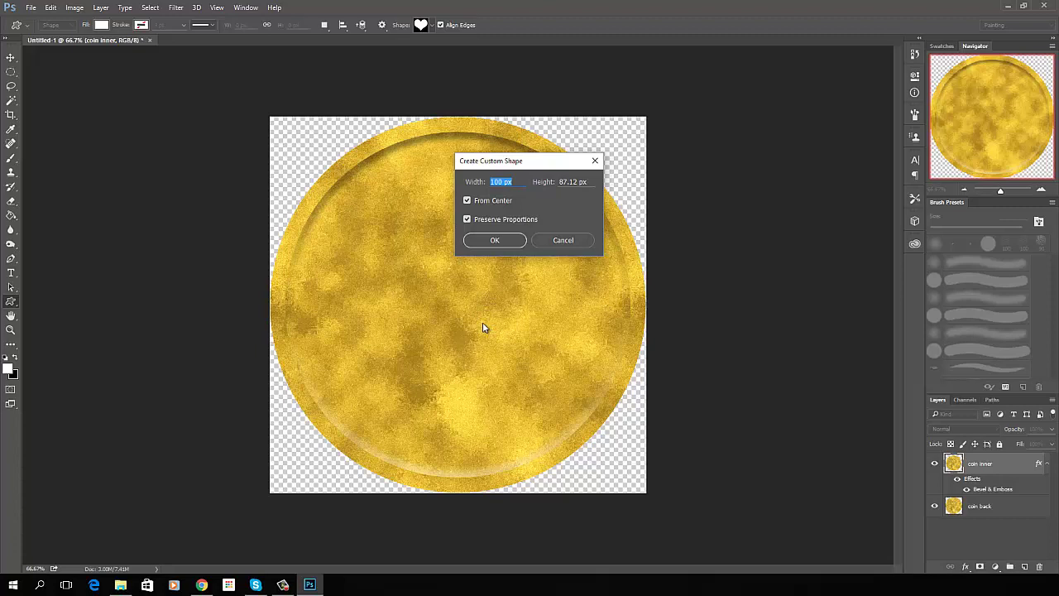
type("600")
left_click(495, 240)
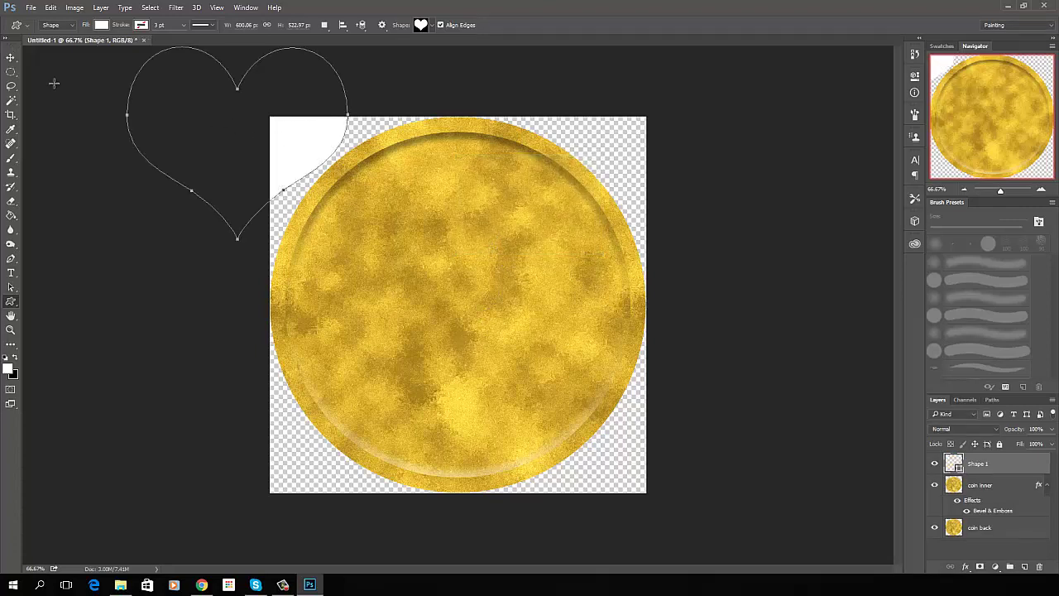
left_click(11, 57)
left_click_drag(229, 135, 449, 298)
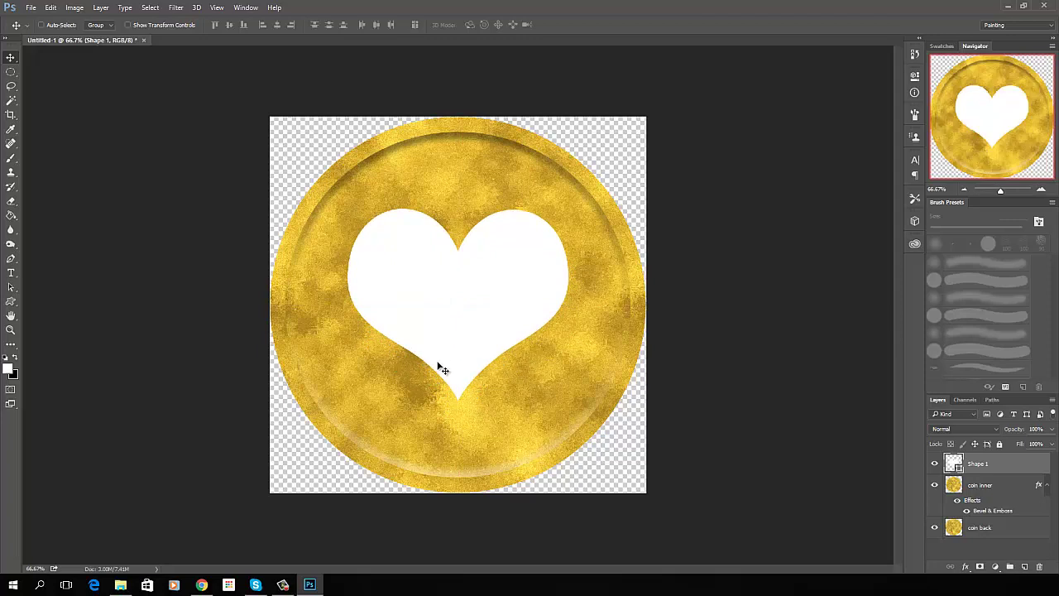
Rasterize the heart's Shape 1 layer and set its fill to 0%
right_click(1001, 461)
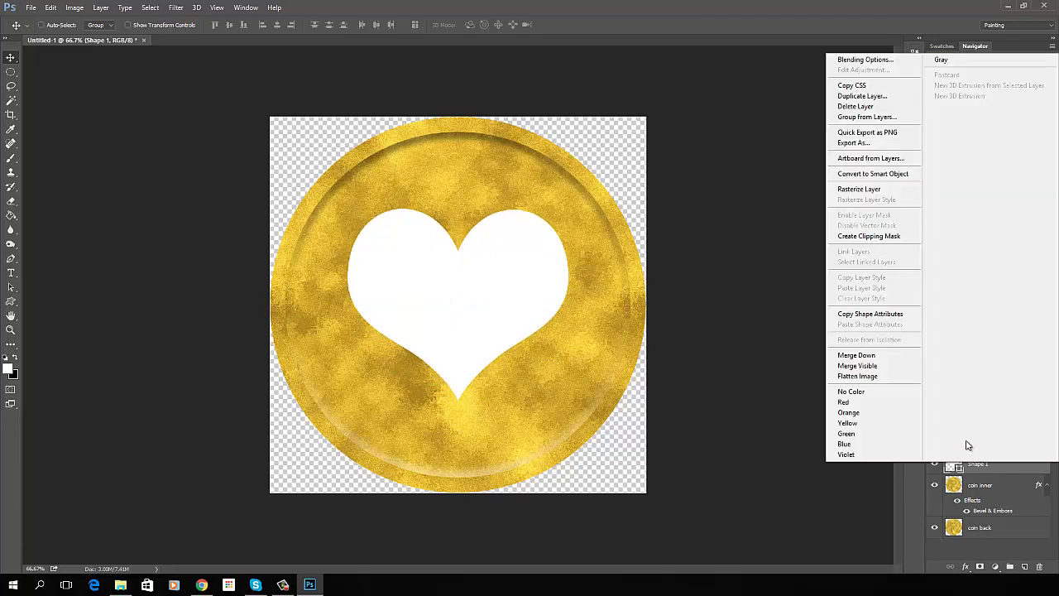
left_click(860, 188)
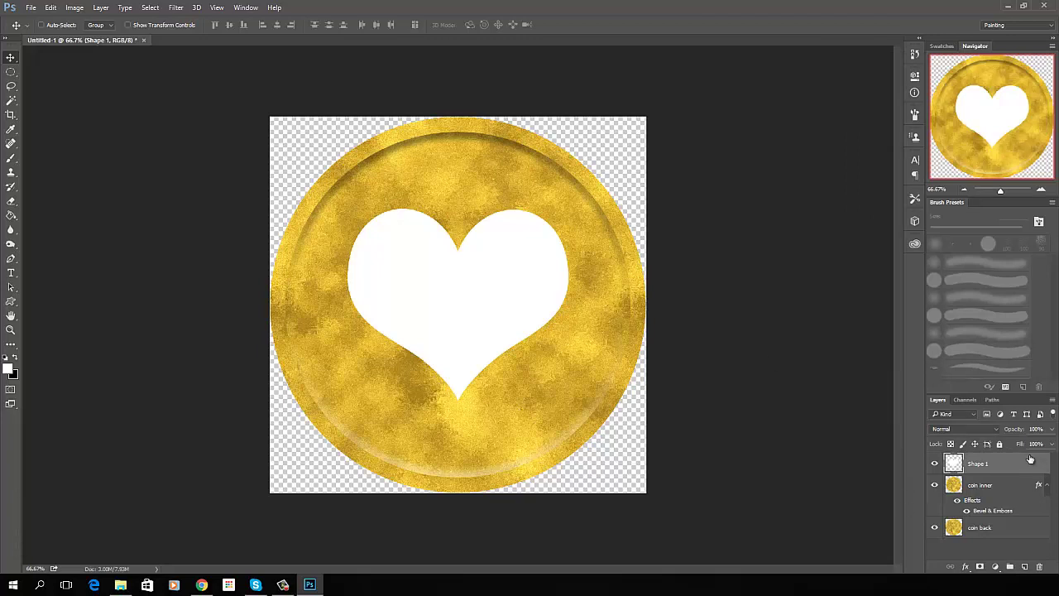
left_click(1052, 444)
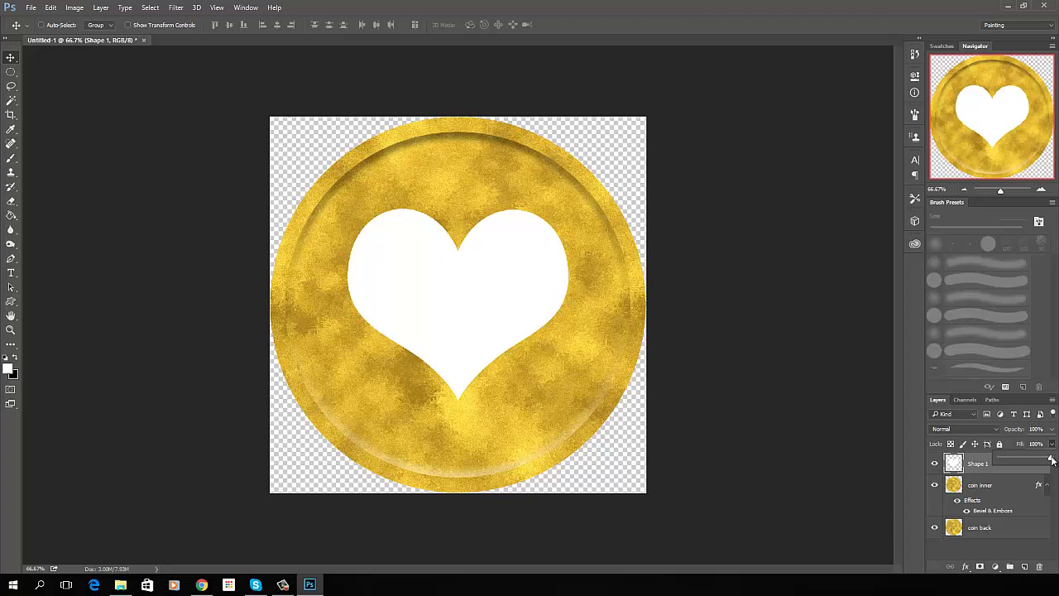
left_click_drag(1050, 460, 999, 460)
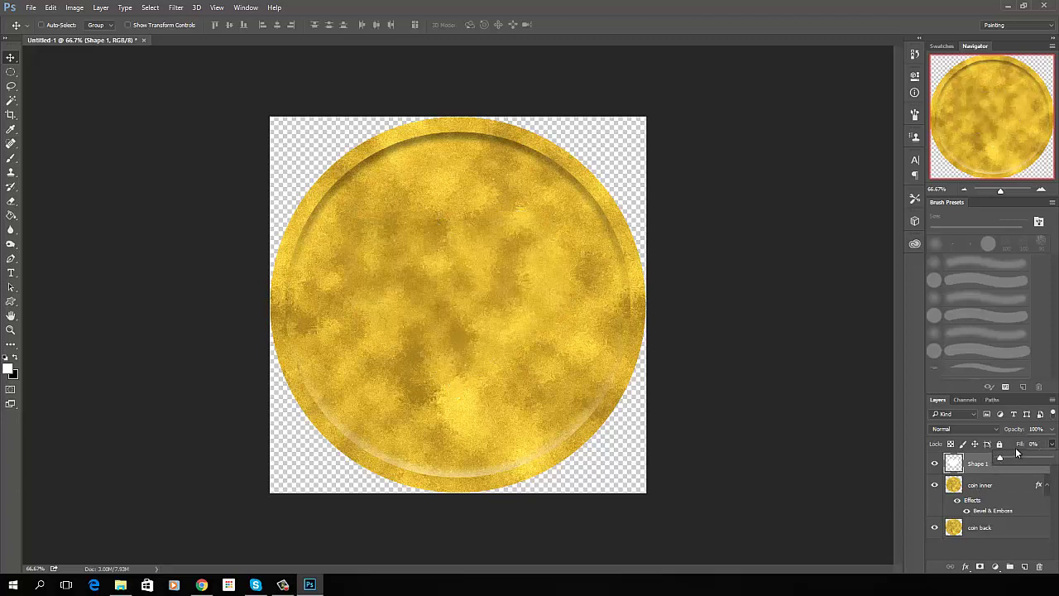
left_click(1013, 449)
Add an upward Bevel & Emboss to the heart layer so it looks raised
double_click(1009, 465)
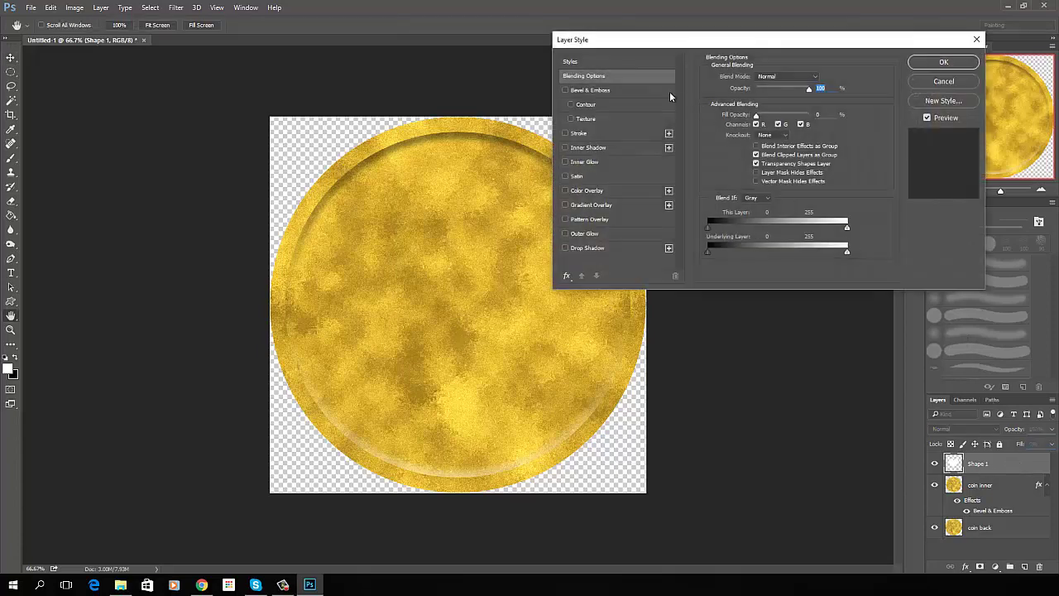
left_click(606, 91)
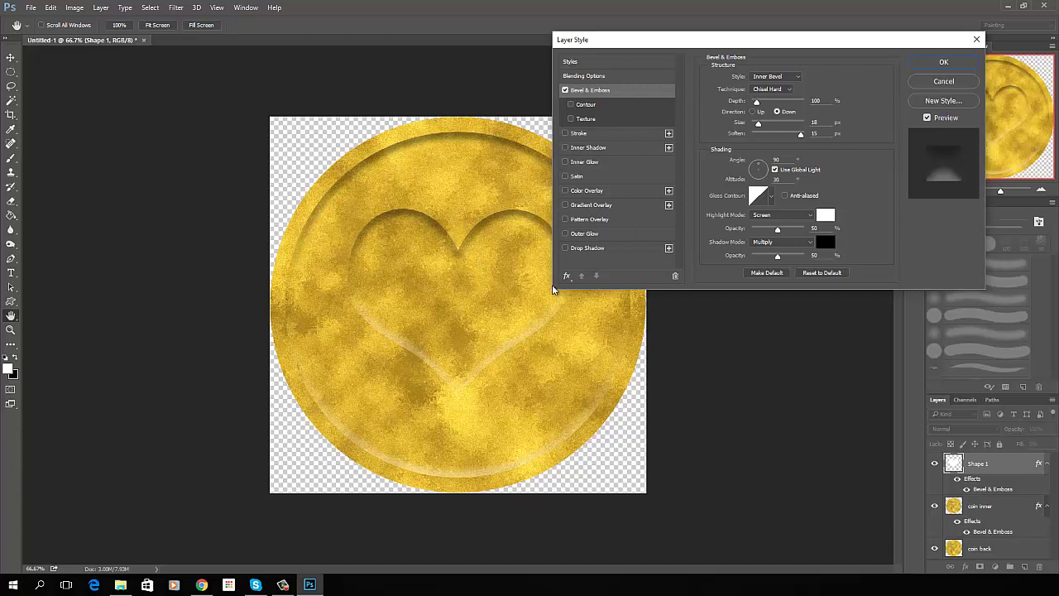
left_click(752, 111)
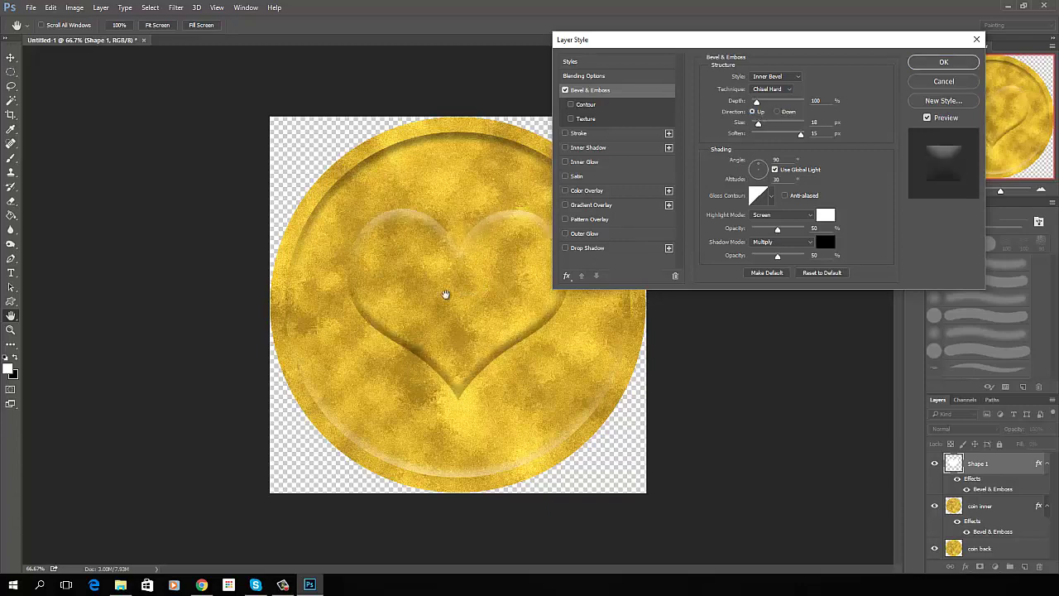
left_click(943, 62)
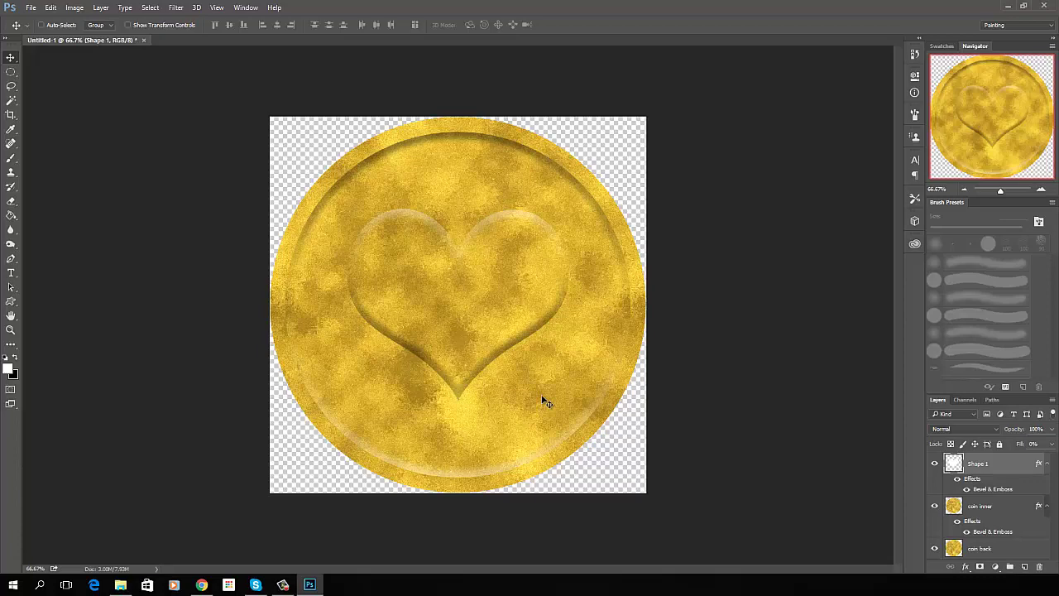
Set the Image Size of the coin to 256 × 256 pixels
key("ctrl+minus")
key("ctrl+minus")
key("ctrl+minus")
key("ctrl+minus")
key("ctrl+minus")
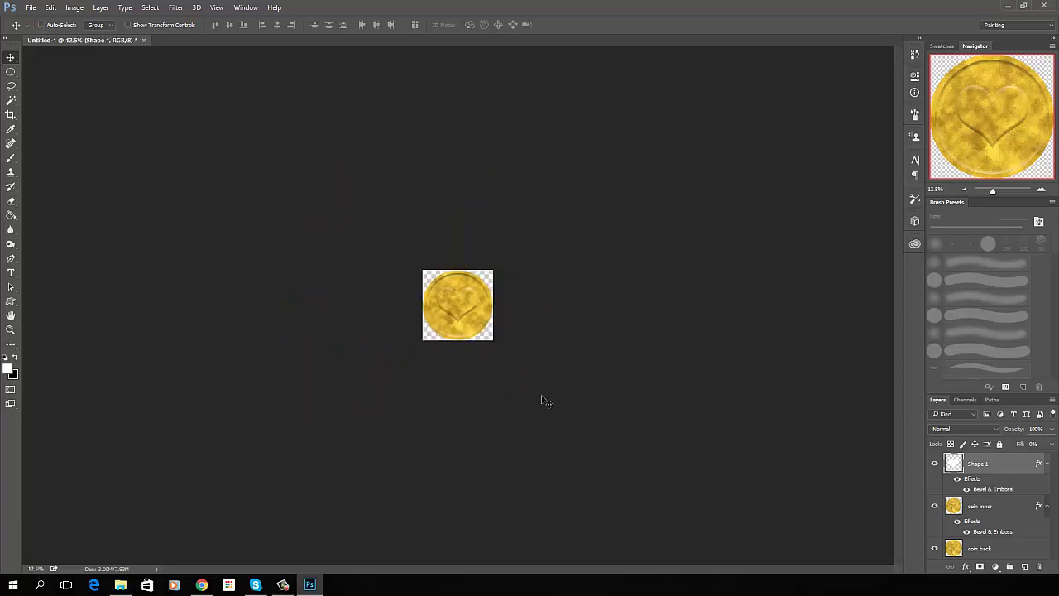
key("ctrl+plus")
key("ctrl+plus")
key("ctrl+plus")
key("ctrl+plus")
key("ctrl+plus")
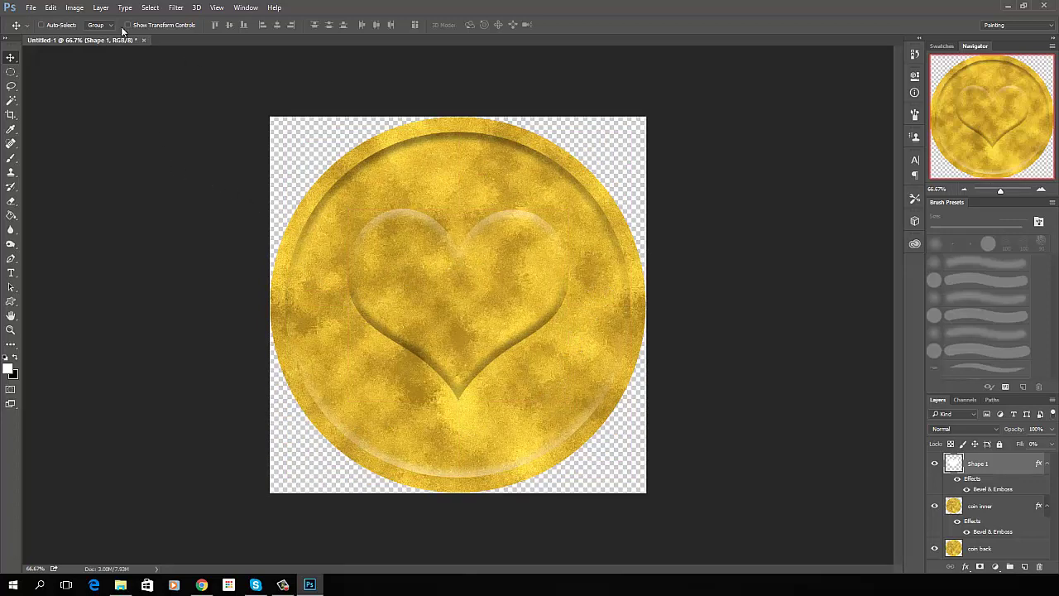
left_click(74, 8)
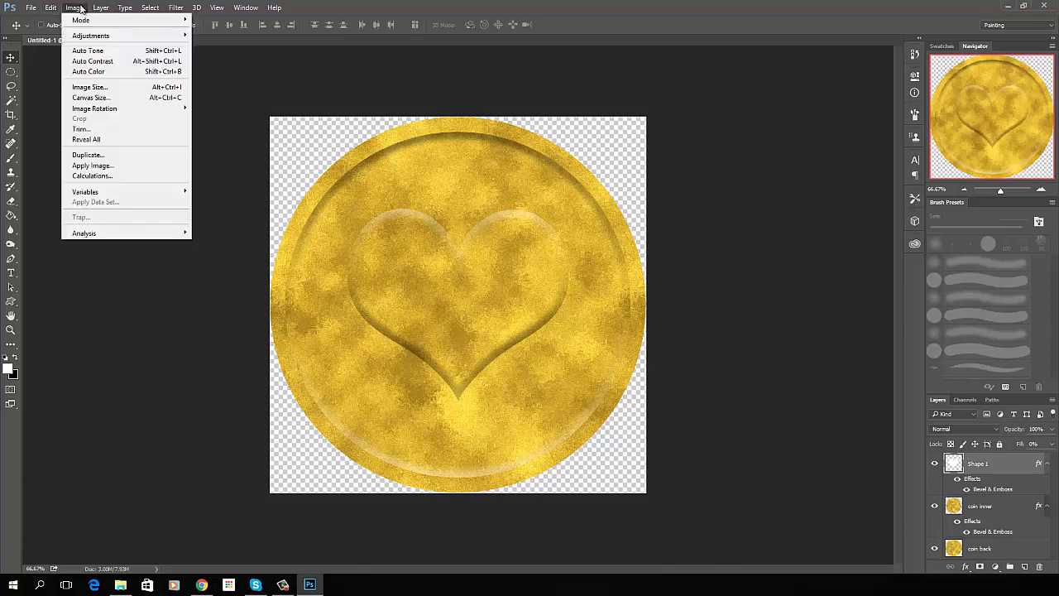
left_click(99, 88)
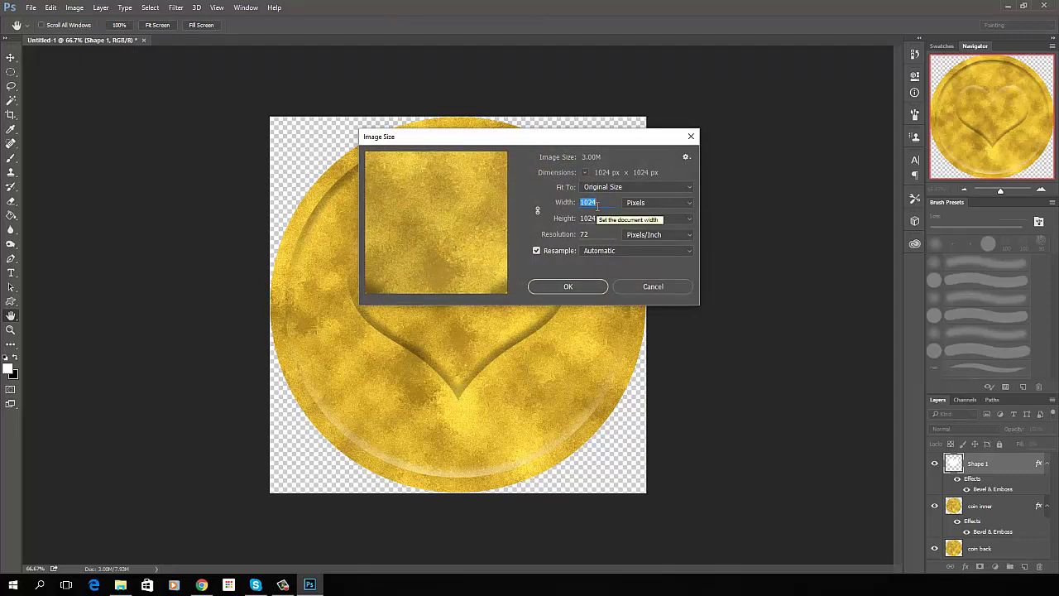
type("256")
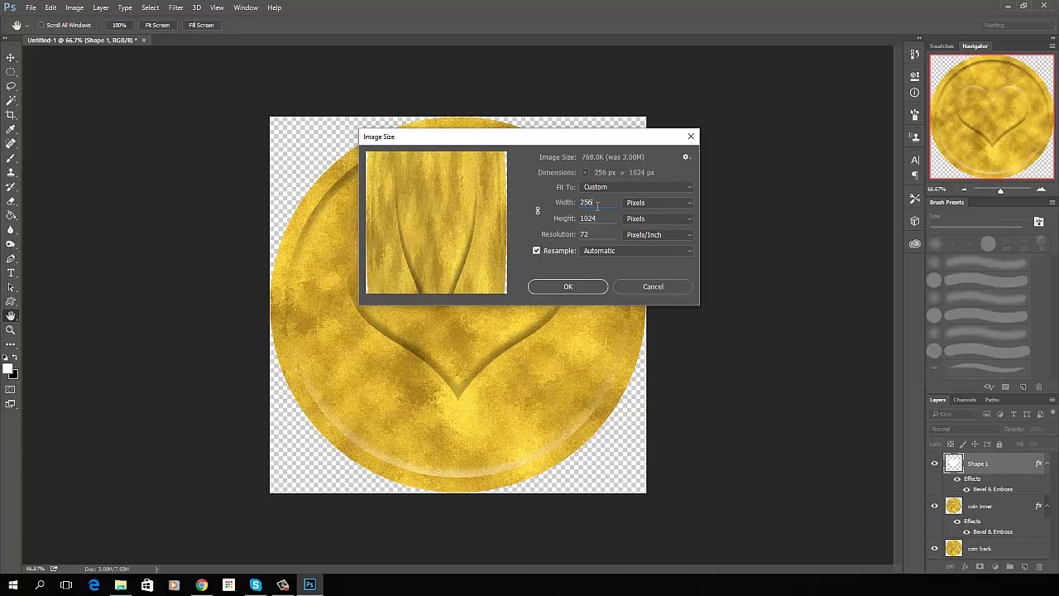
key("Tab")
type("256")
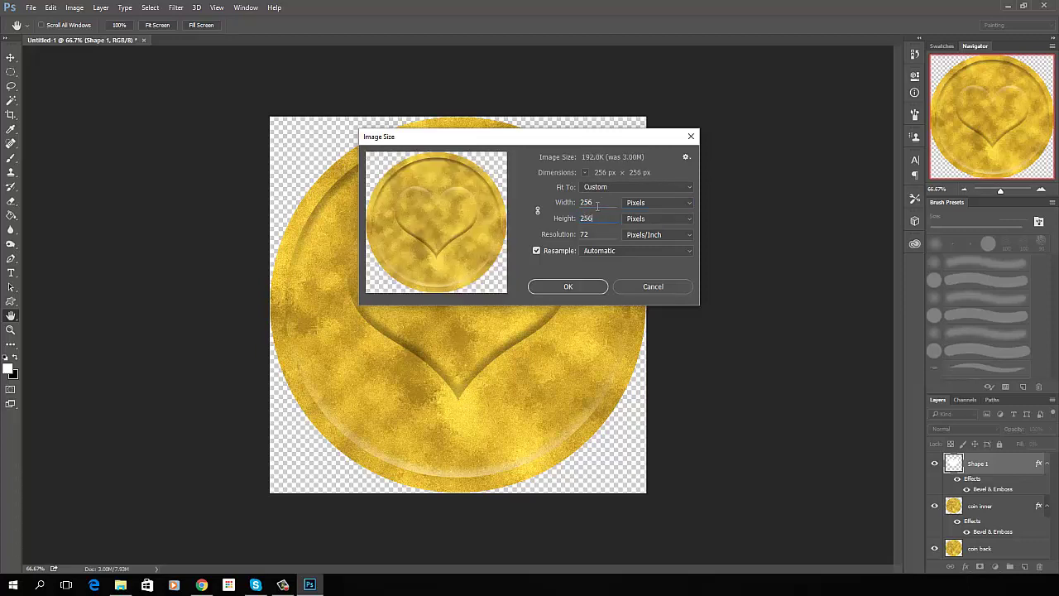
left_click(570, 286)
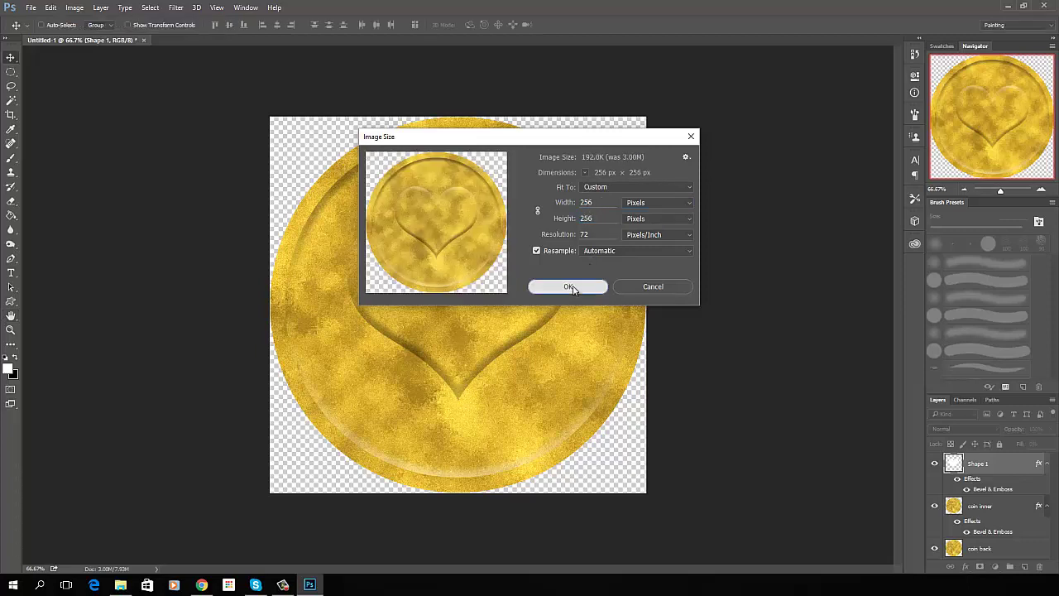
key("ctrl")
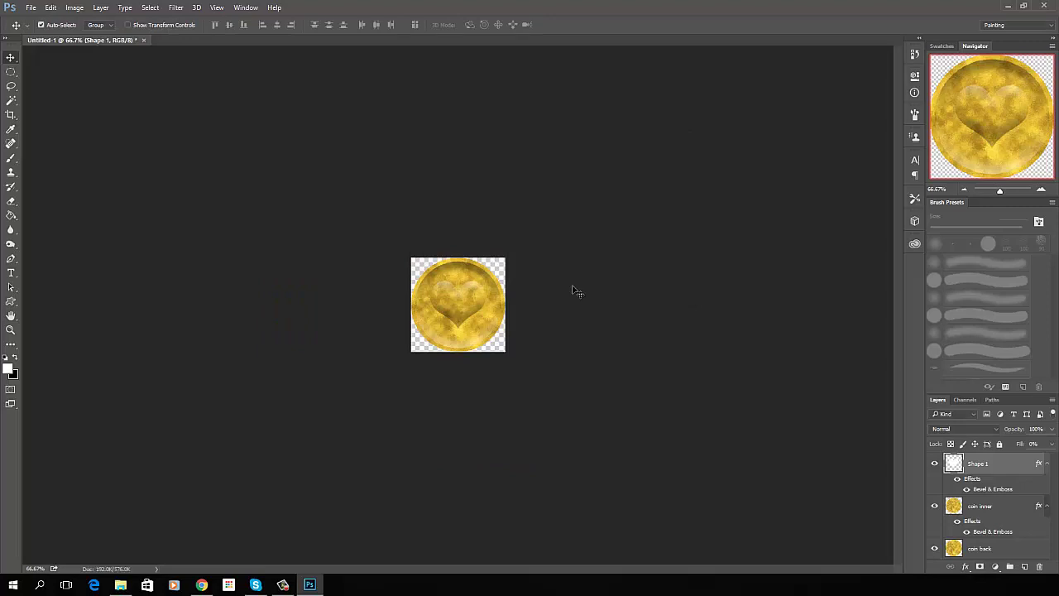
key("ctrl+plus")
key("ctrl+plus")
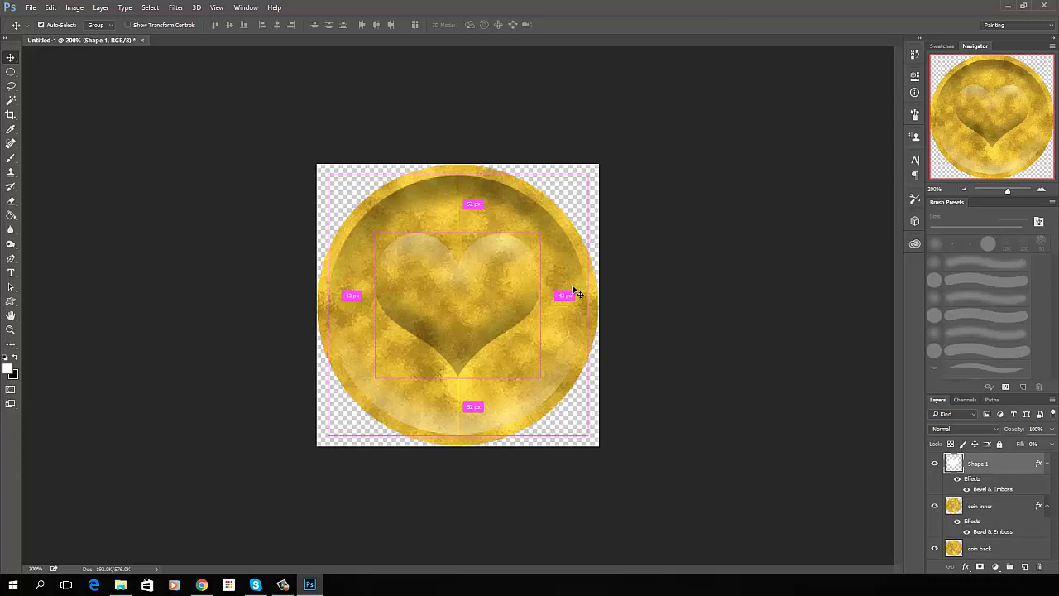
Zoom in to 300% and back to 200% to inspect the coin
key("ctrl+plus")
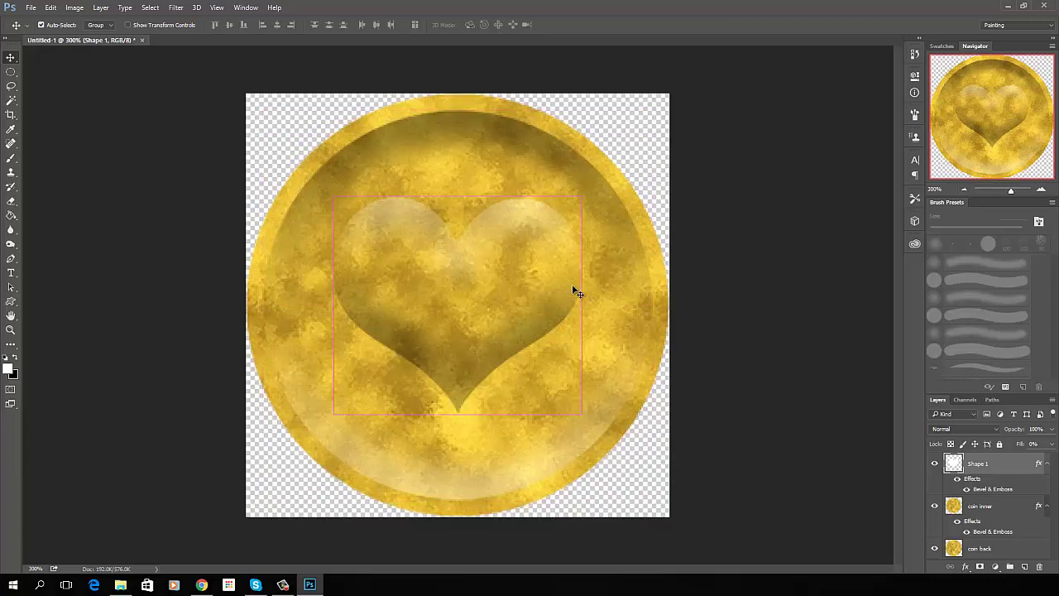
key("ctrl+minus")
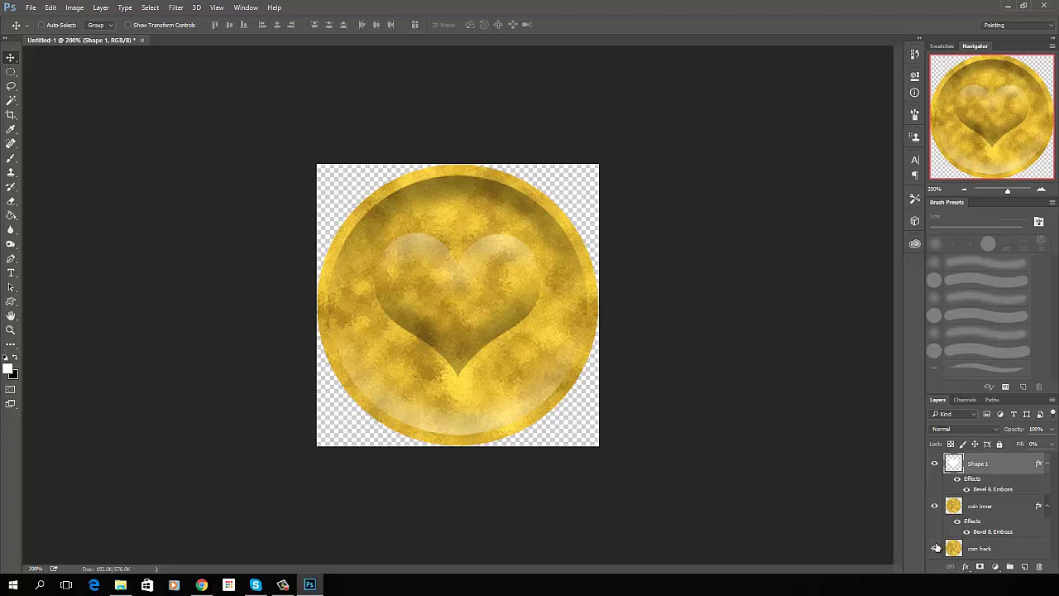
Stamp visible layers into a new layer and raise its Brightness to 20
key("ctrl+shift+alt+e")
left_click(75, 8)
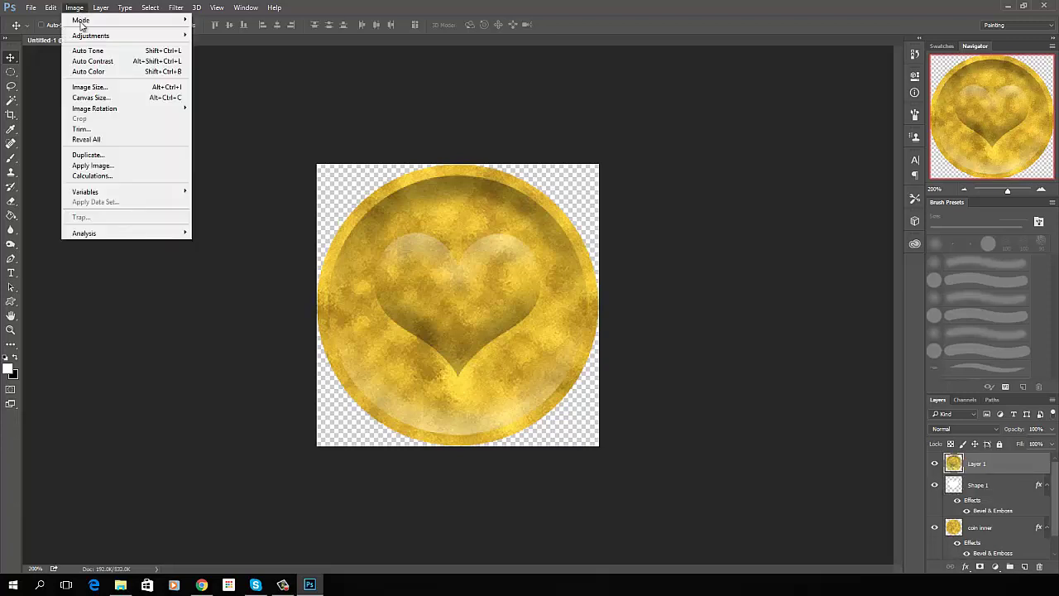
mouse_move(132, 36)
left_click(232, 36)
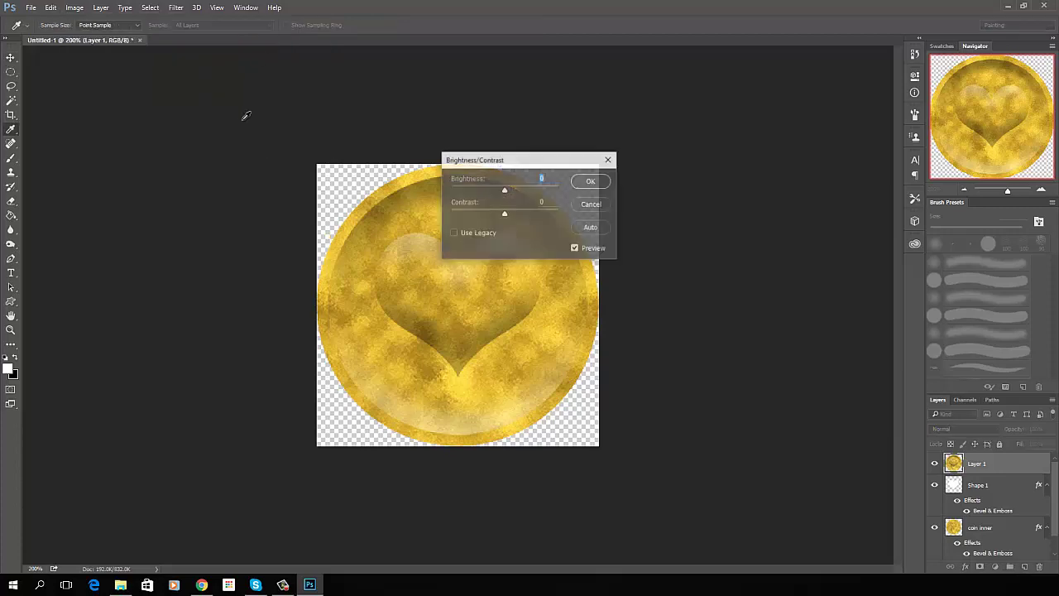
left_click_drag(505, 191, 504, 216)
left_click(587, 183)
key("v")
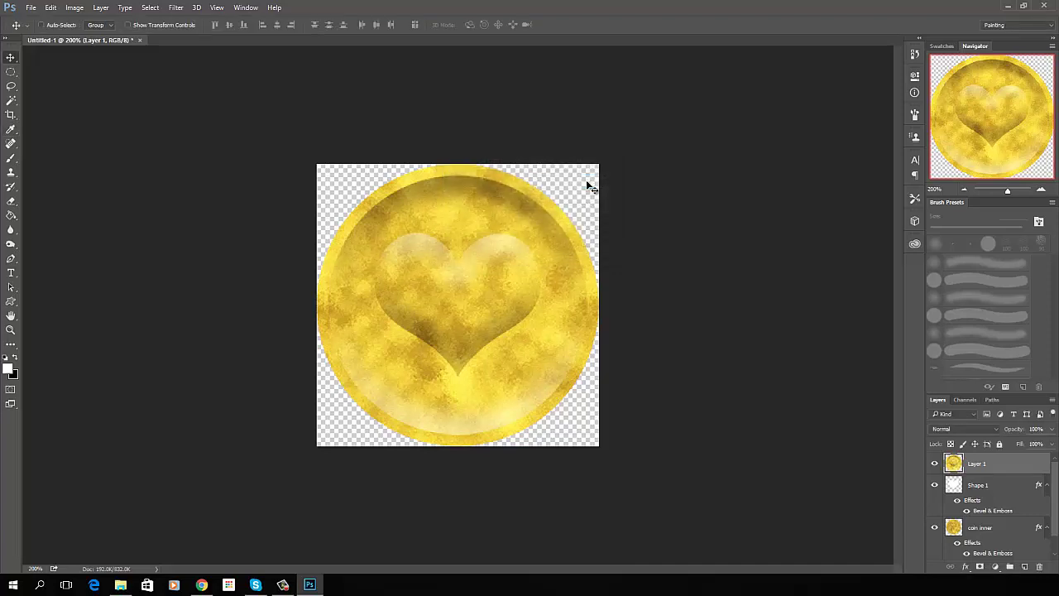
left_click(74, 7)
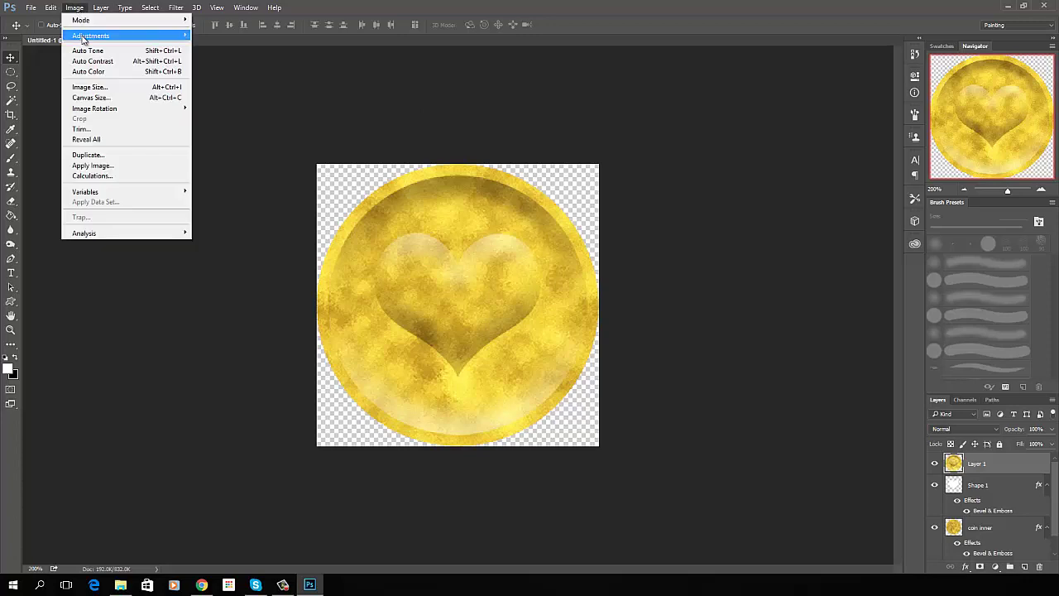
mouse_move(114, 37)
left_click(232, 47)
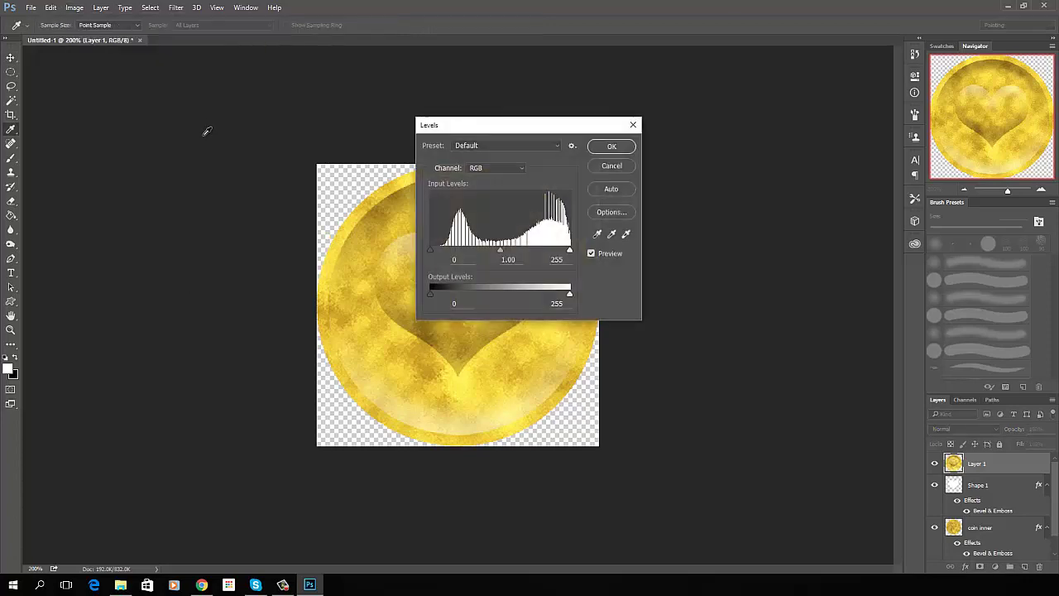
left_click_drag(429, 249, 442, 248)
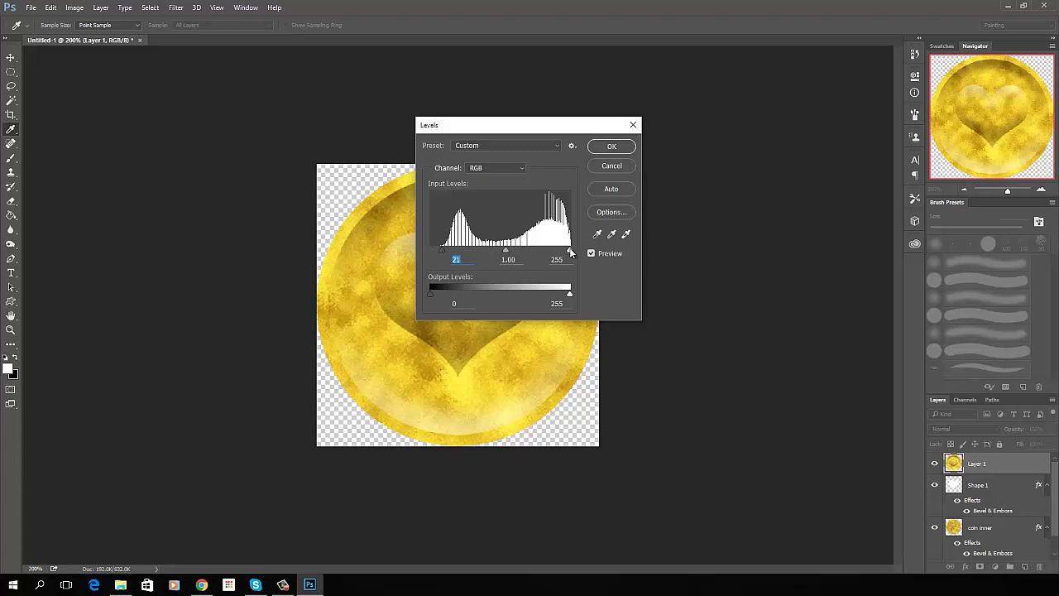
left_click_drag(569, 250, 500, 251)
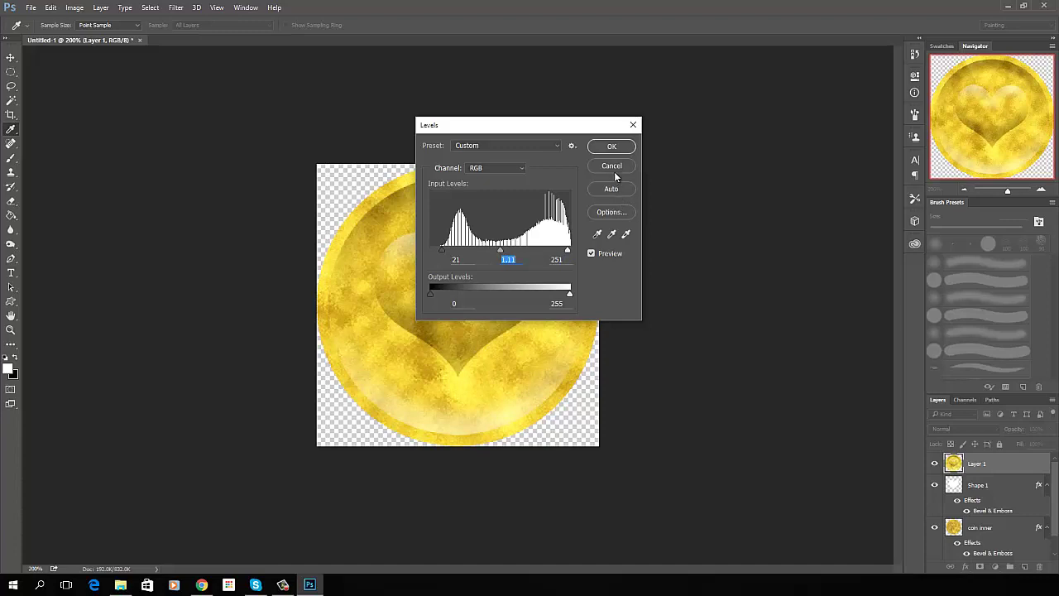
left_click(611, 166)
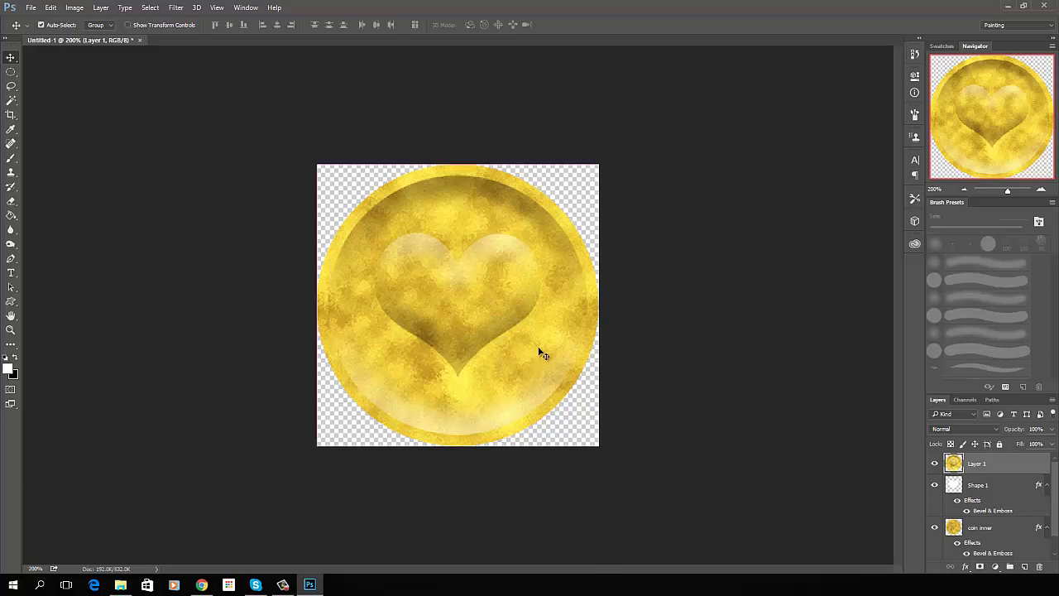
Delete the merged Layer 1 and give the Shape 1 heart an Outer Glow with adjusted size and spread
key("ctrl+minus")
key("ctrl+minus")
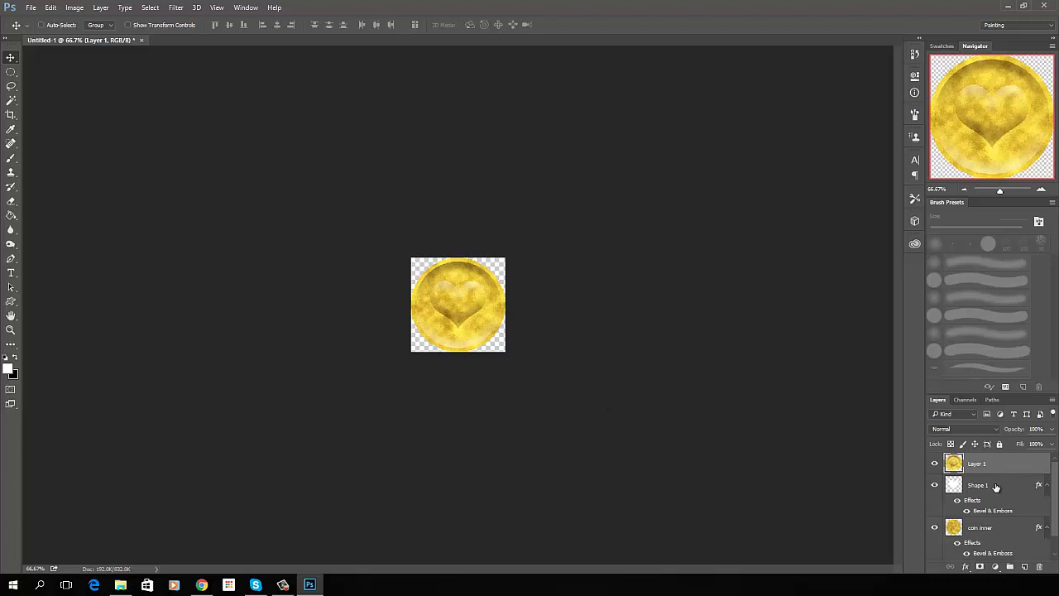
left_click_drag(991, 466, 1041, 569)
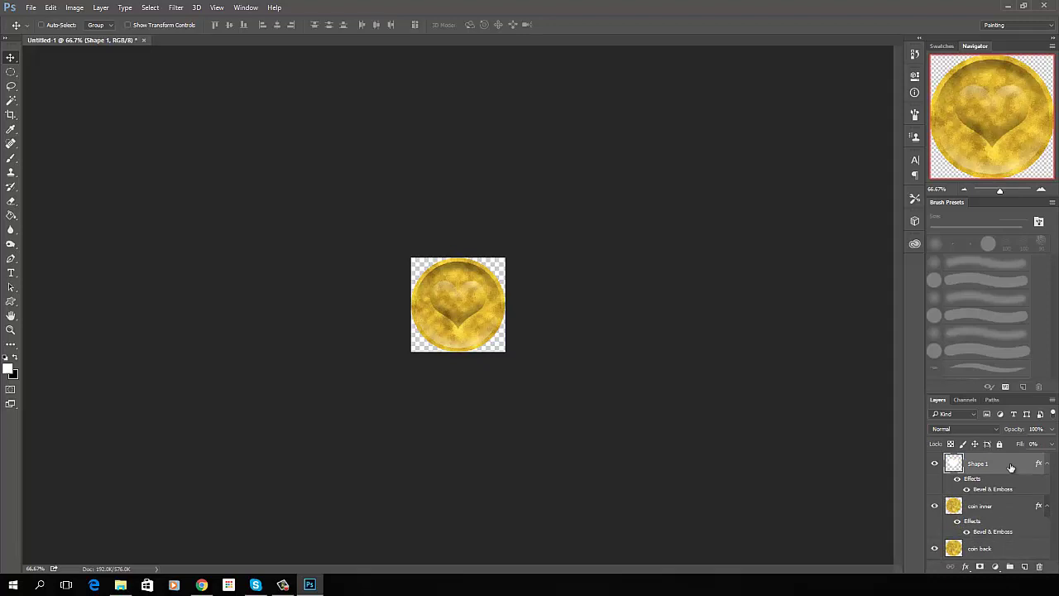
double_click(943, 485)
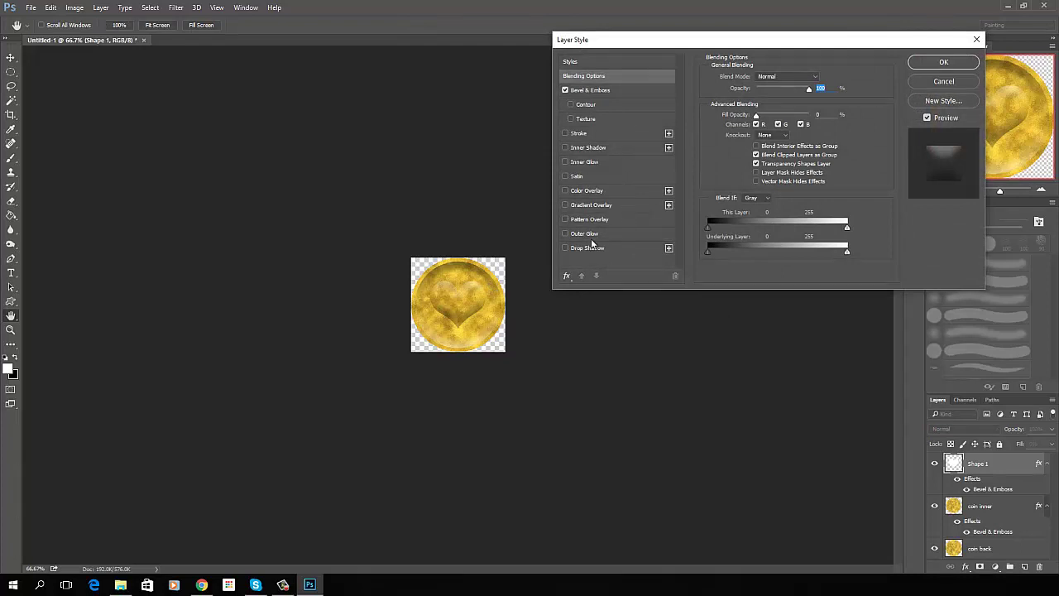
left_click(570, 234)
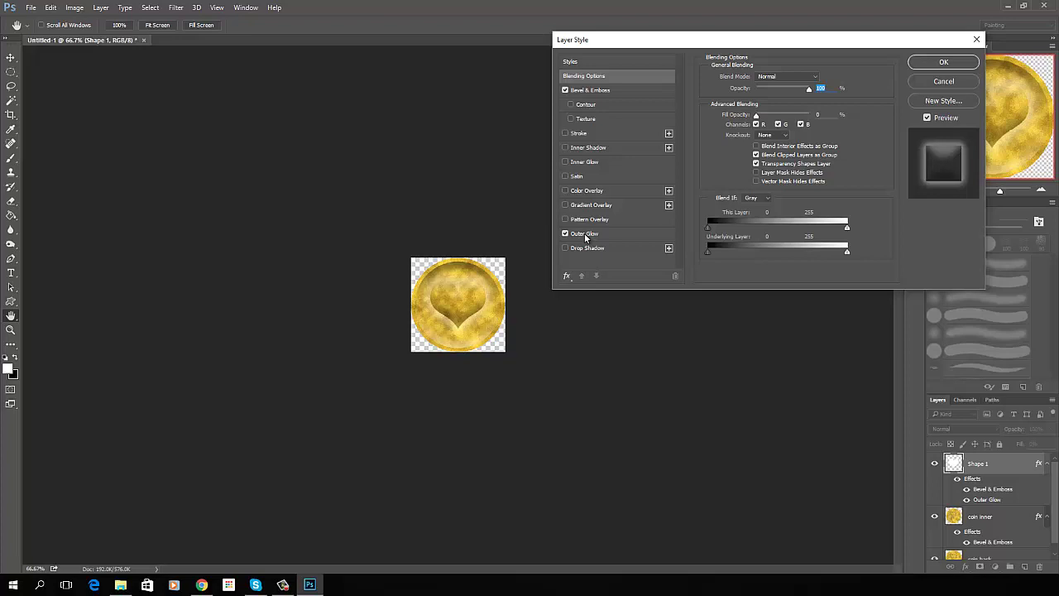
left_click(585, 234)
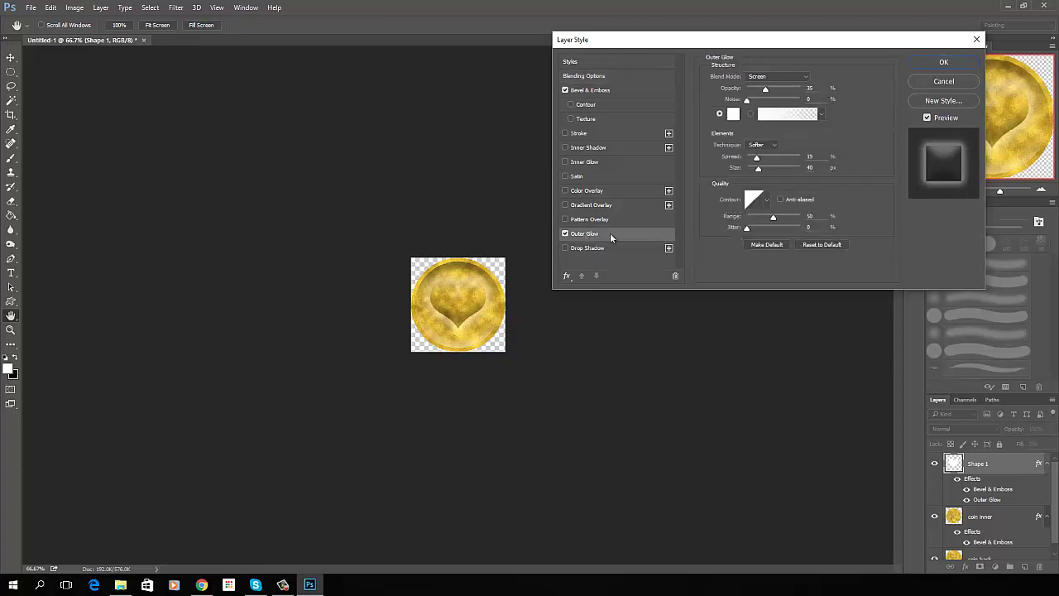
left_click_drag(760, 172, 758, 172)
left_click_drag(756, 157, 762, 171)
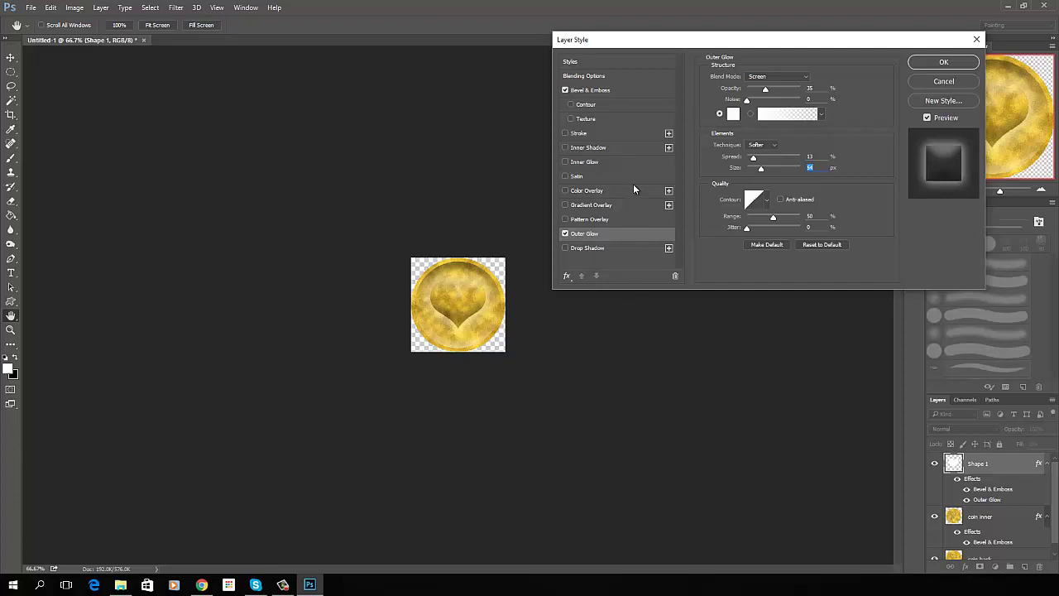
Add a Multiply Drop Shadow to the heart with 132° angle, 13 px distance and 14% spread
left_click(564, 249)
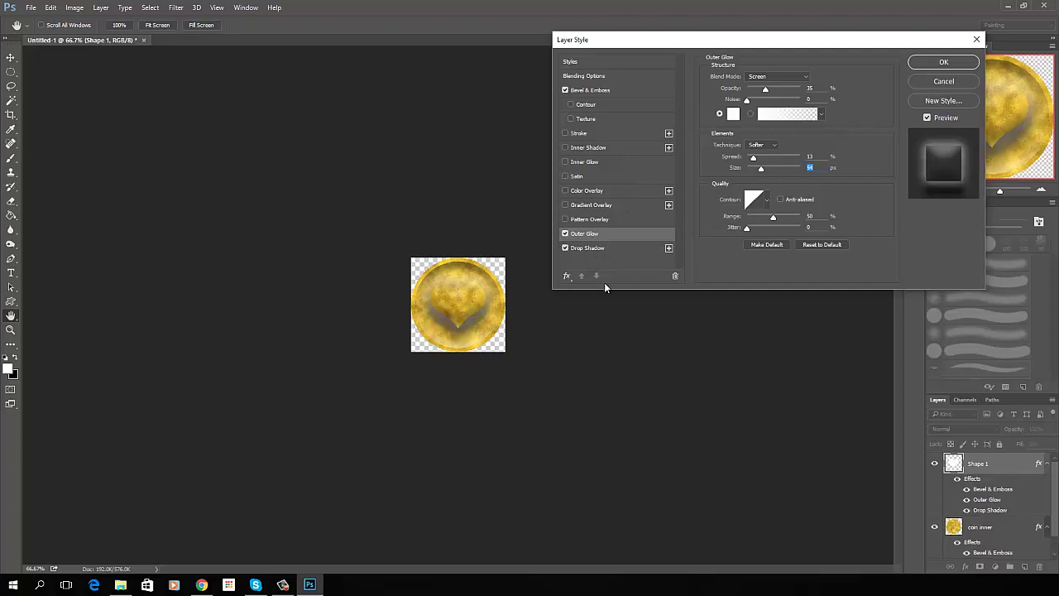
left_click(602, 249)
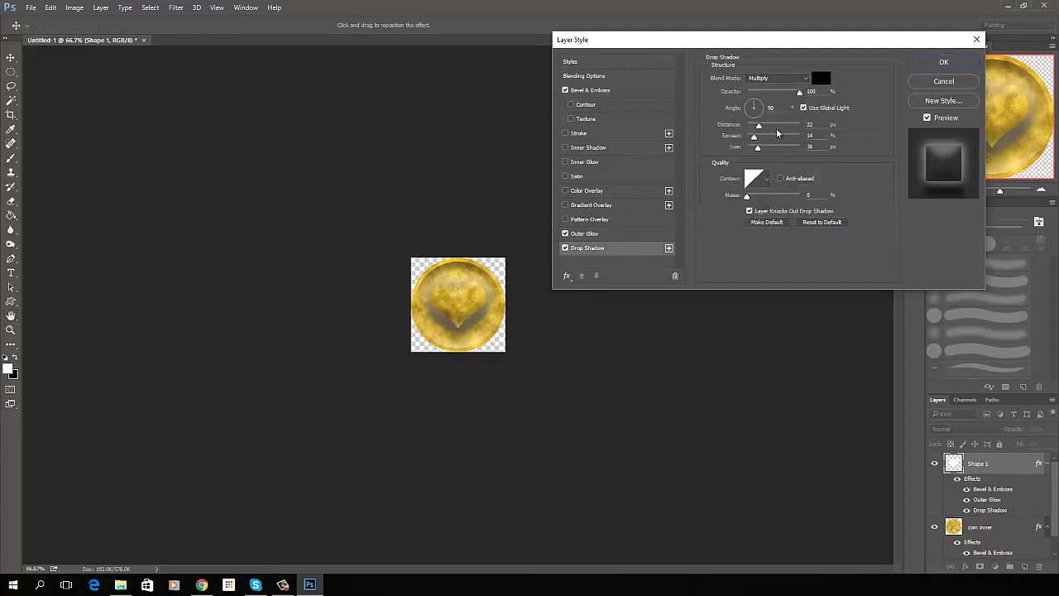
left_click_drag(755, 105, 748, 152)
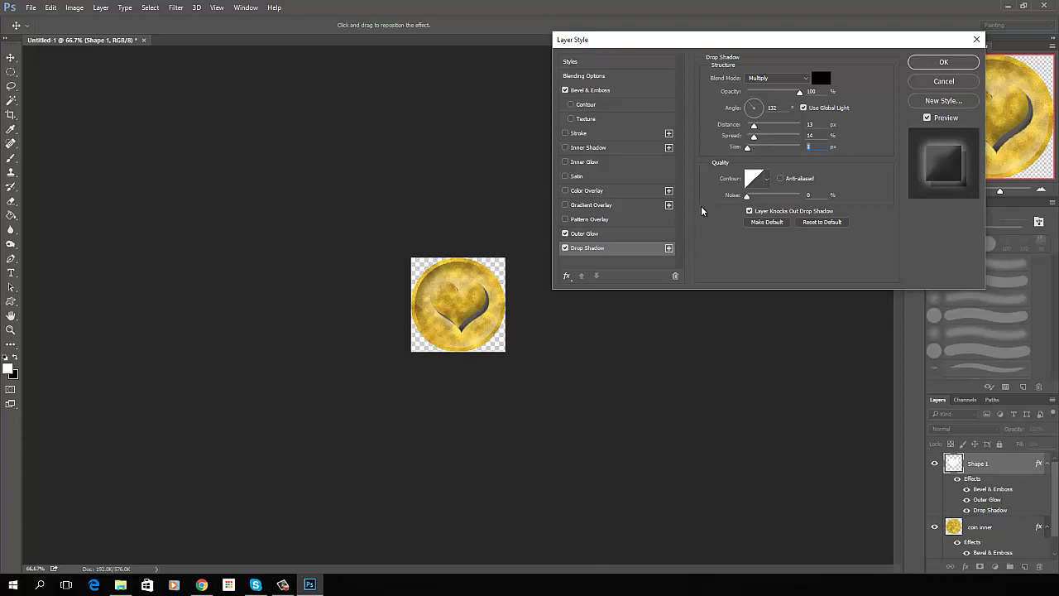
left_click(943, 62)
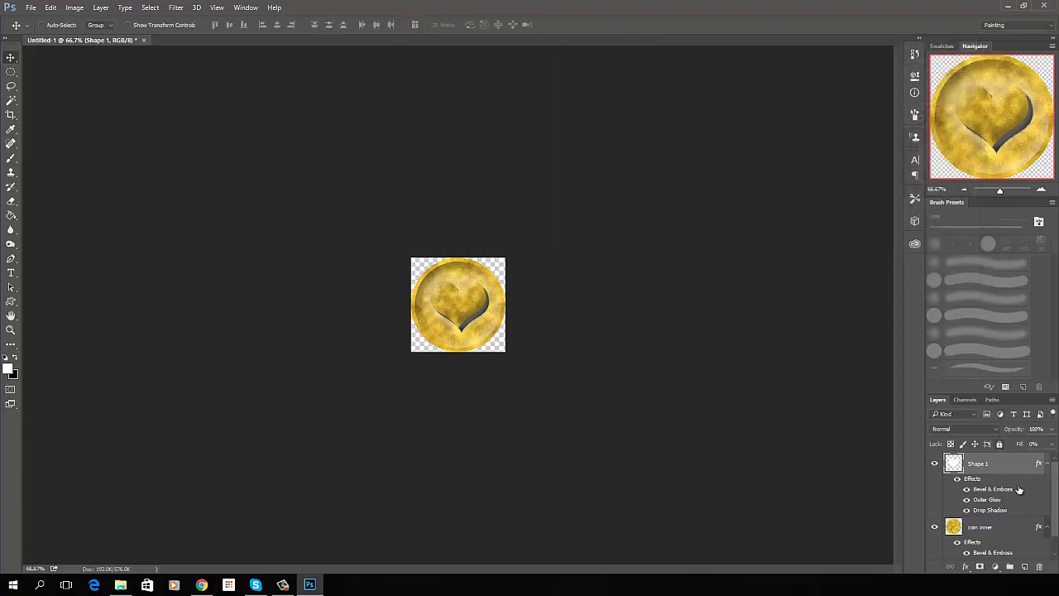
left_click_drag(1052, 487, 1051, 538)
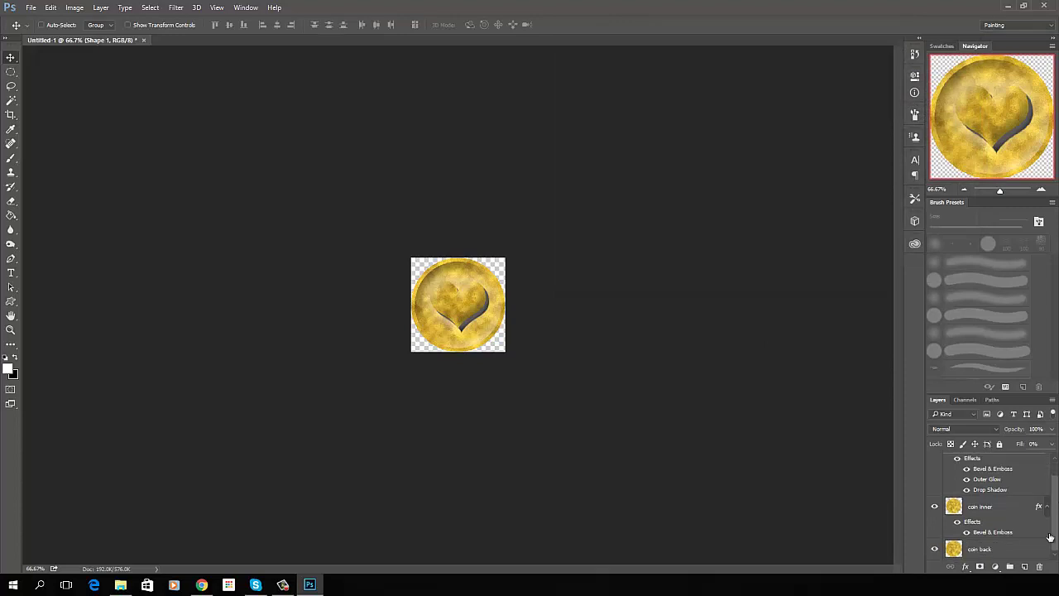
left_click(992, 551)
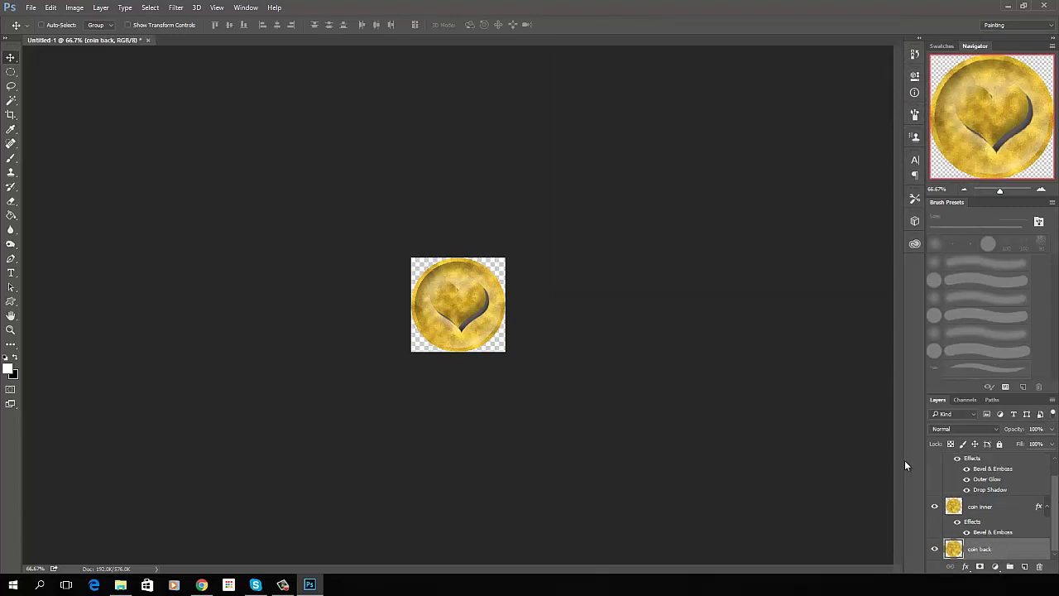
double_click(1021, 552)
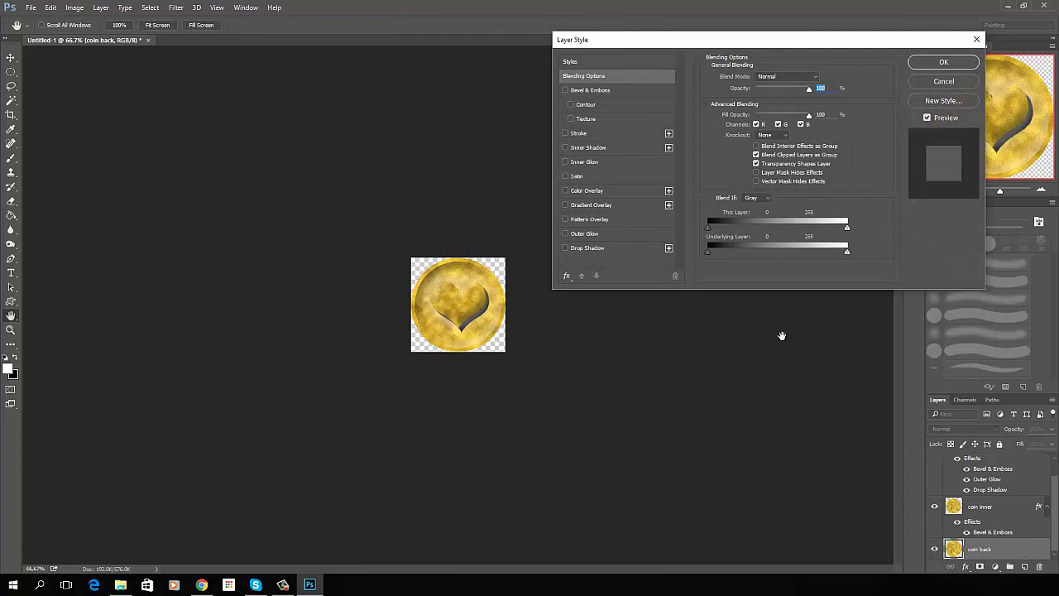
left_click(579, 234)
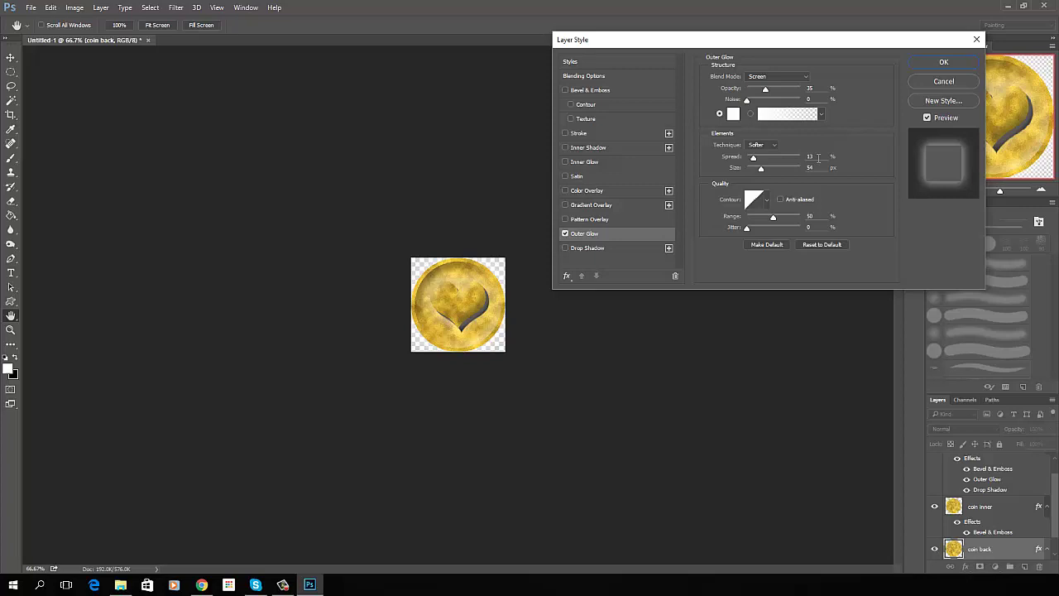
left_click_drag(753, 157, 766, 158)
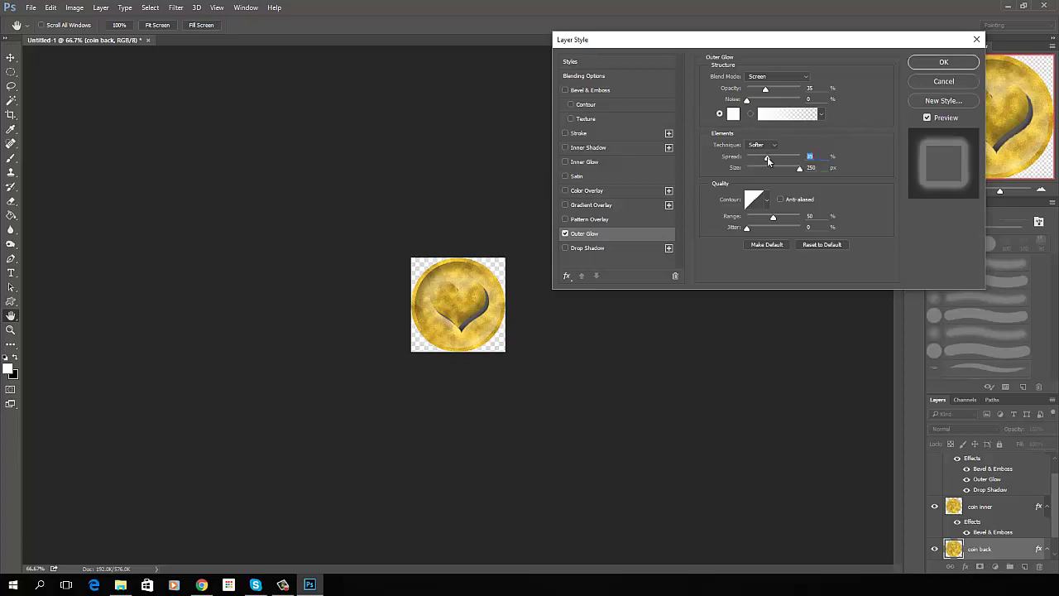
left_click(733, 114)
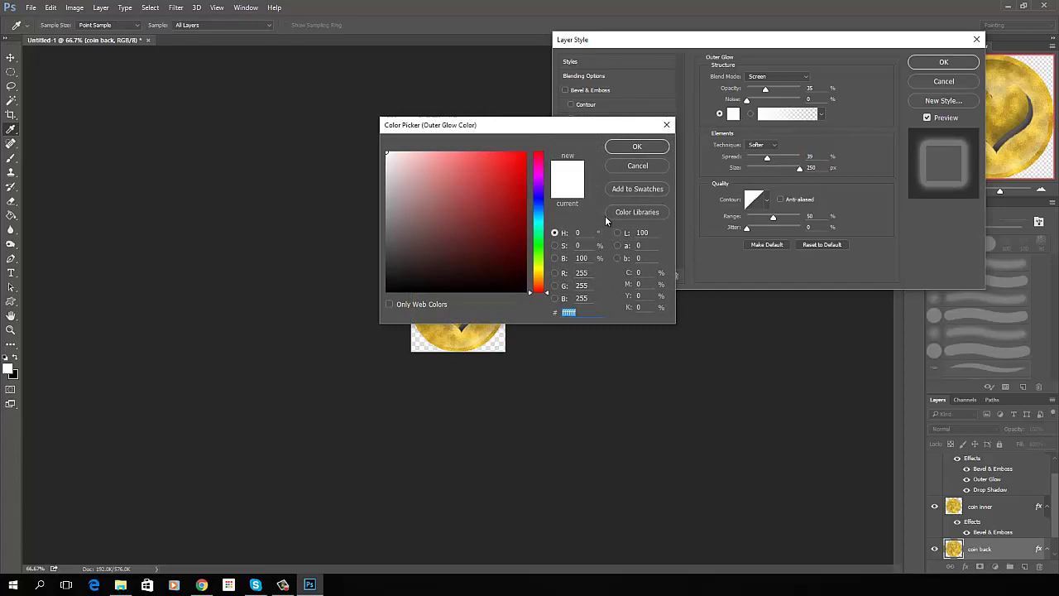
left_click(546, 271)
mouse_move(483, 212)
left_mouse_down()
mouse_move(504, 154)
mouse_move(526, 152)
left_mouse_up()
left_click(637, 147)
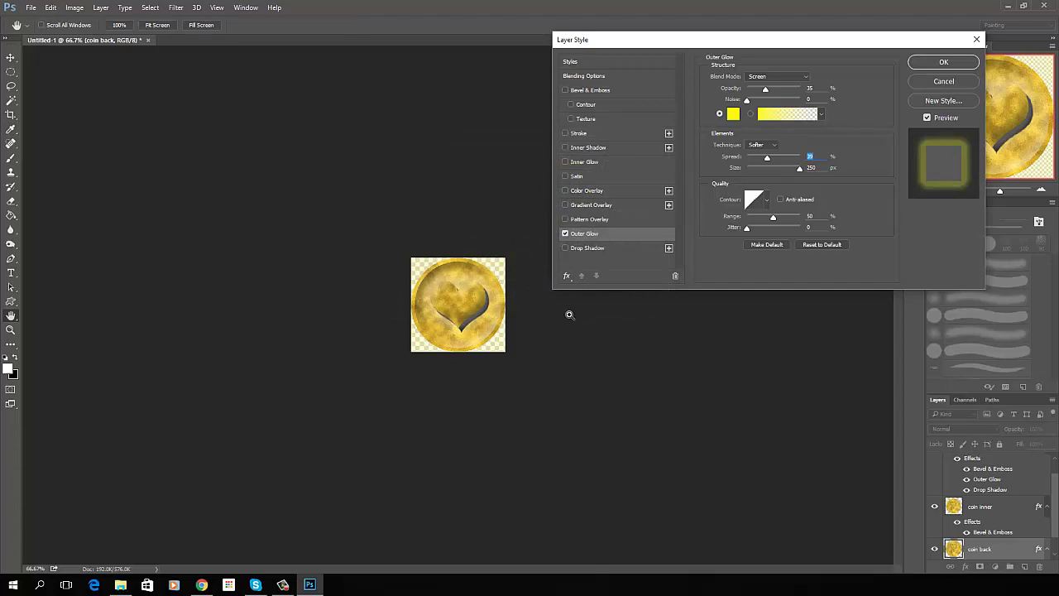
left_click(569, 314, "ctrl")
left_click(568, 314, "ctrl")
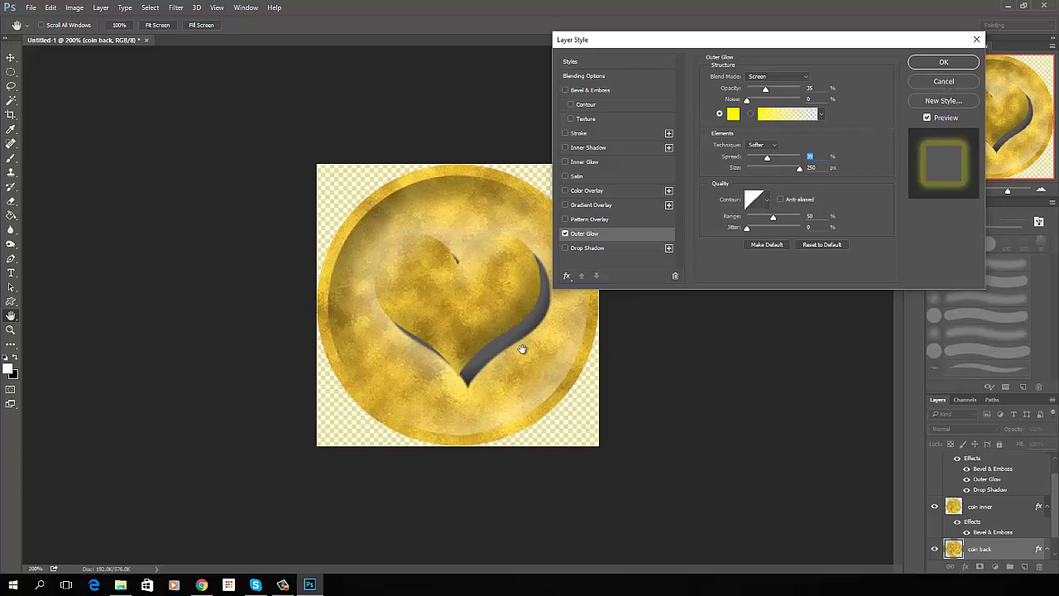
left_click(945, 82)
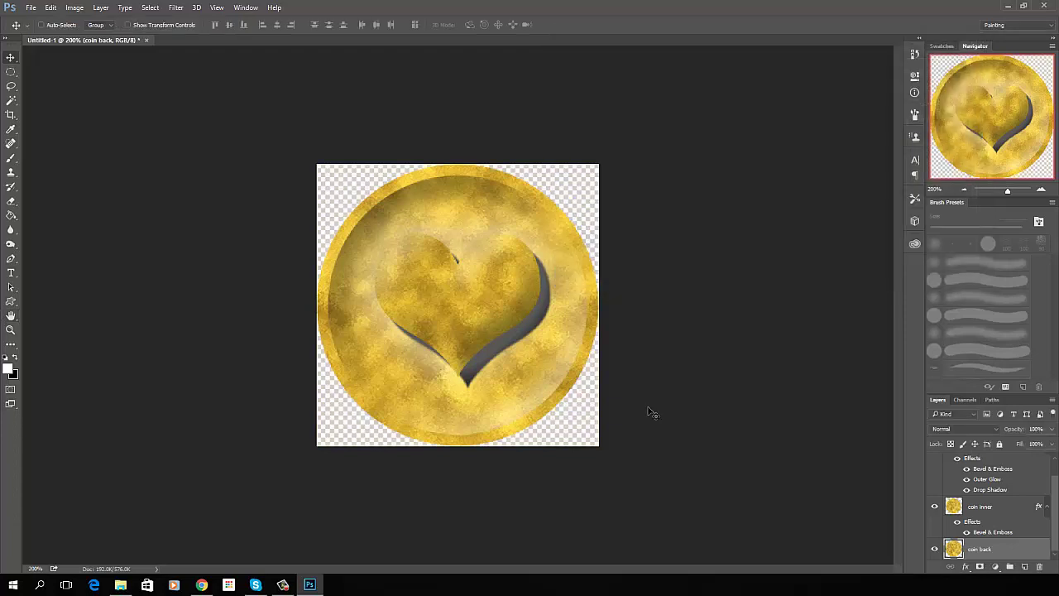